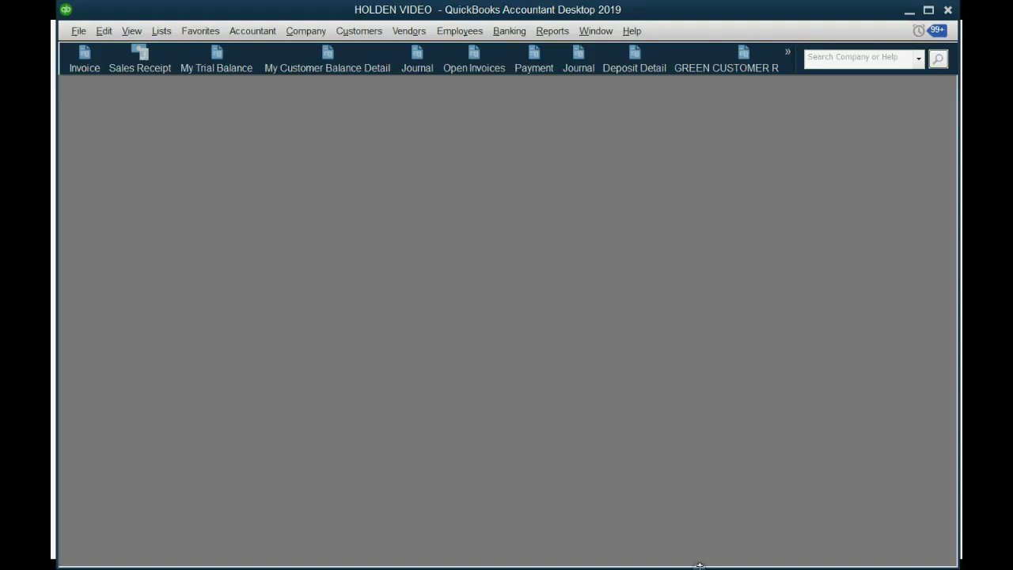
Step: Open Lists > Item List, enlarge its window, and start a blank New Item form
click(163, 31)
click(170, 70)
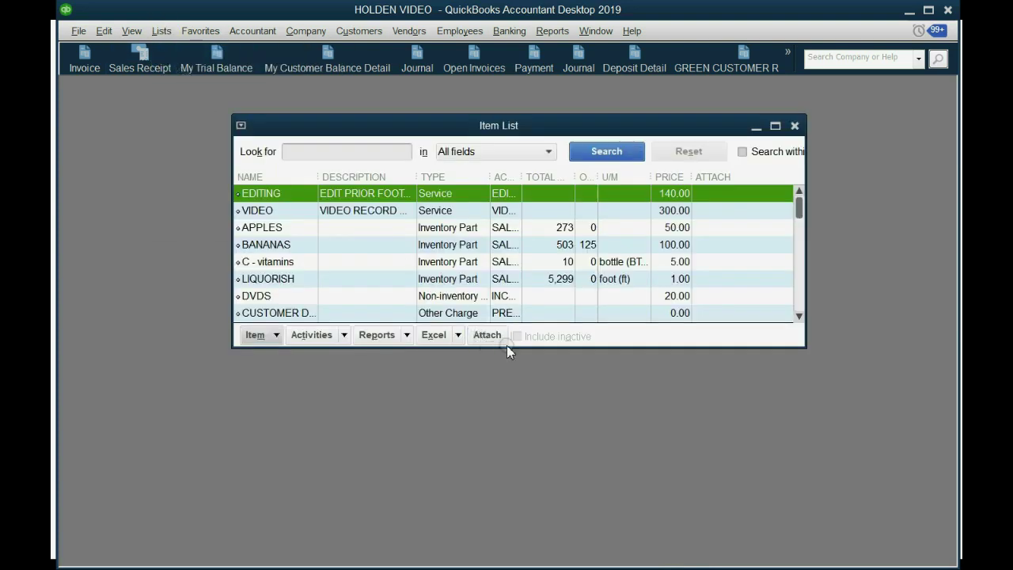
drag(506, 346, 503, 478)
click(269, 462)
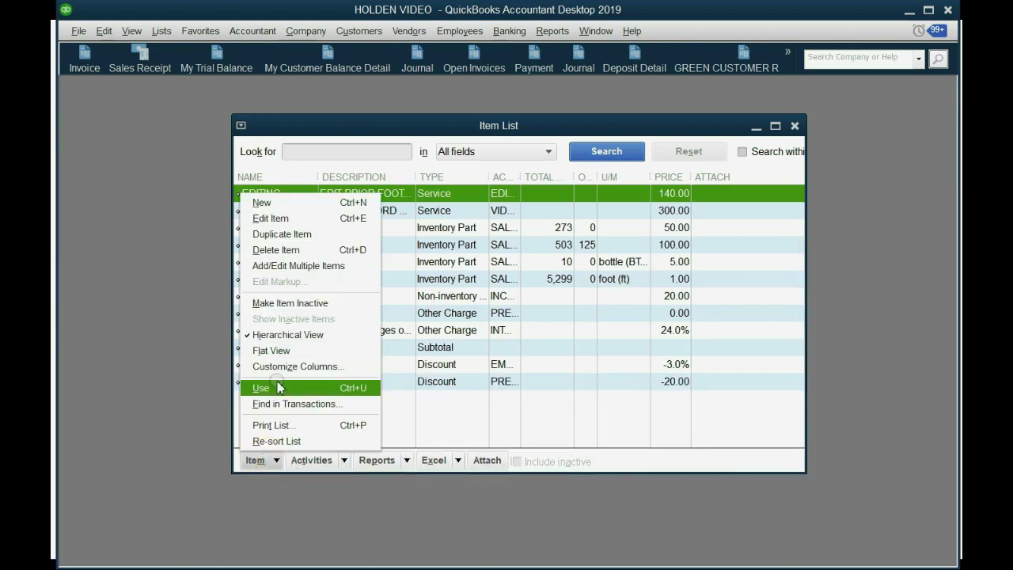
click(274, 207)
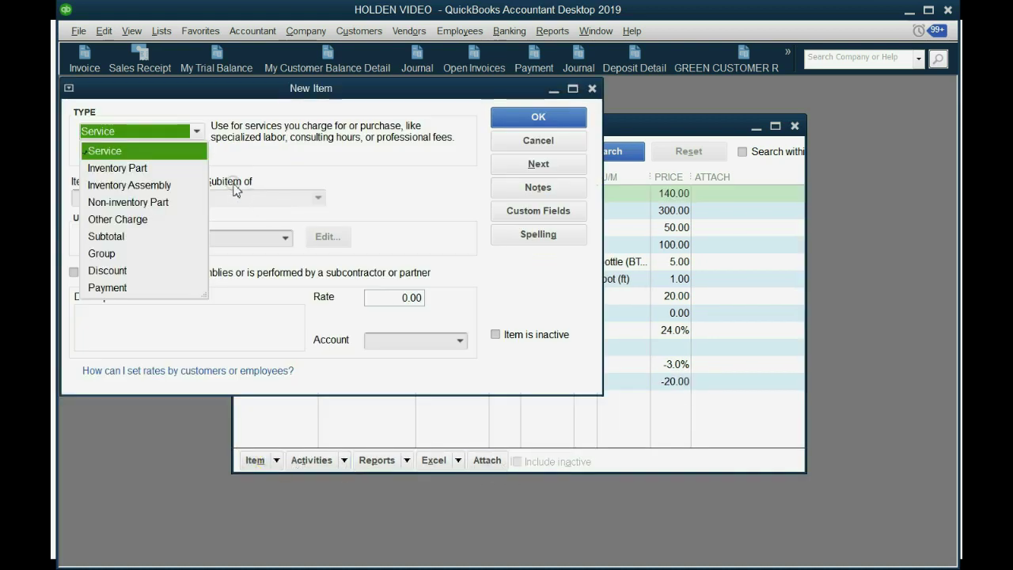
Step: Make the new item an Inventory Part named BEER costing 0.50
click(160, 169)
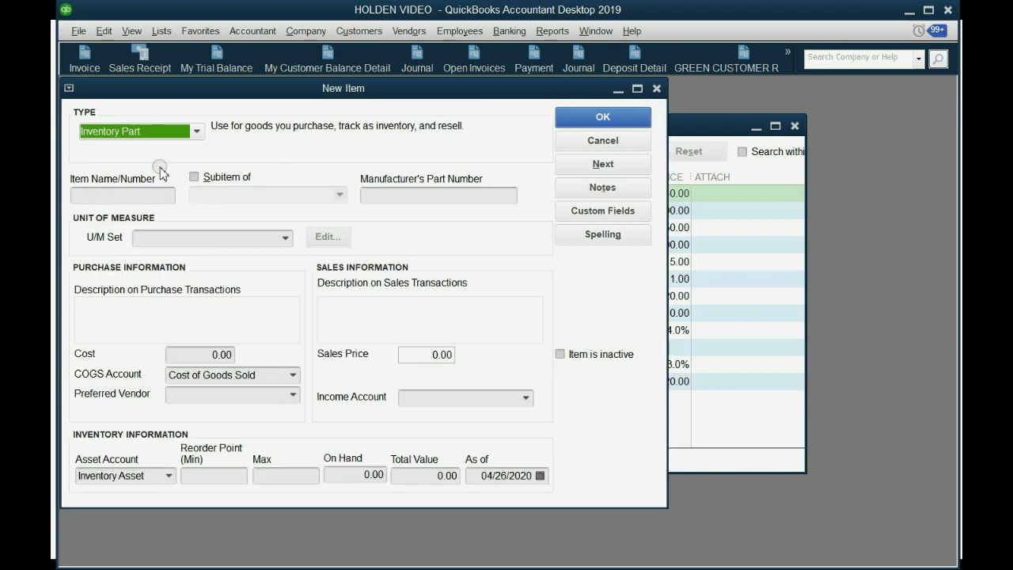
click(141, 194)
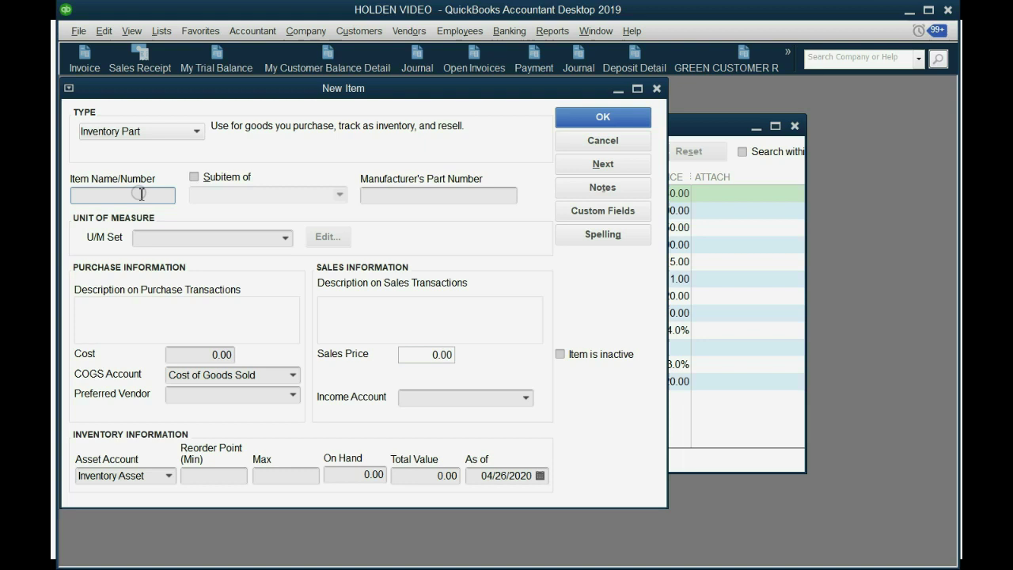
text(BEER)
click(194, 354)
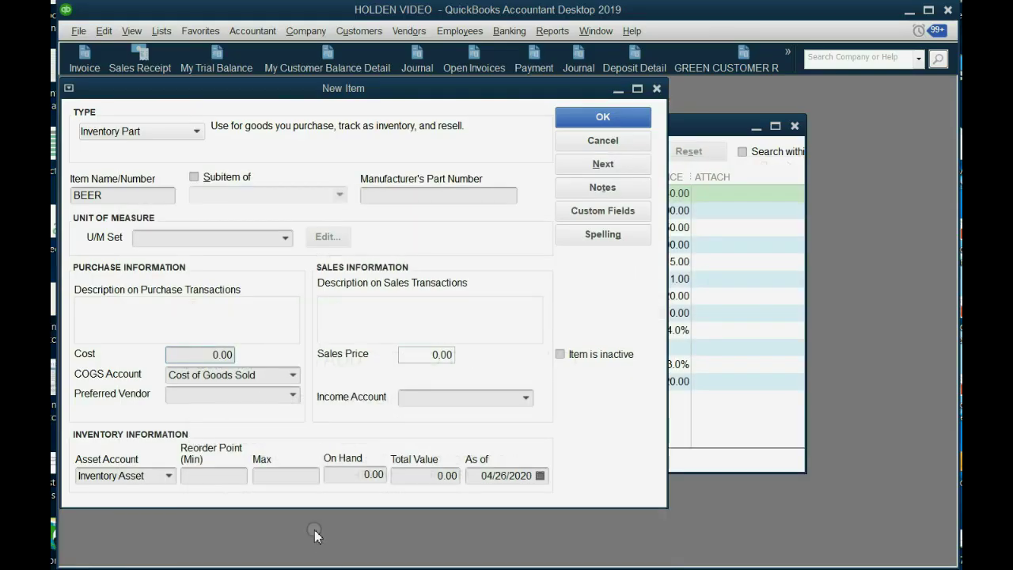
click(210, 360)
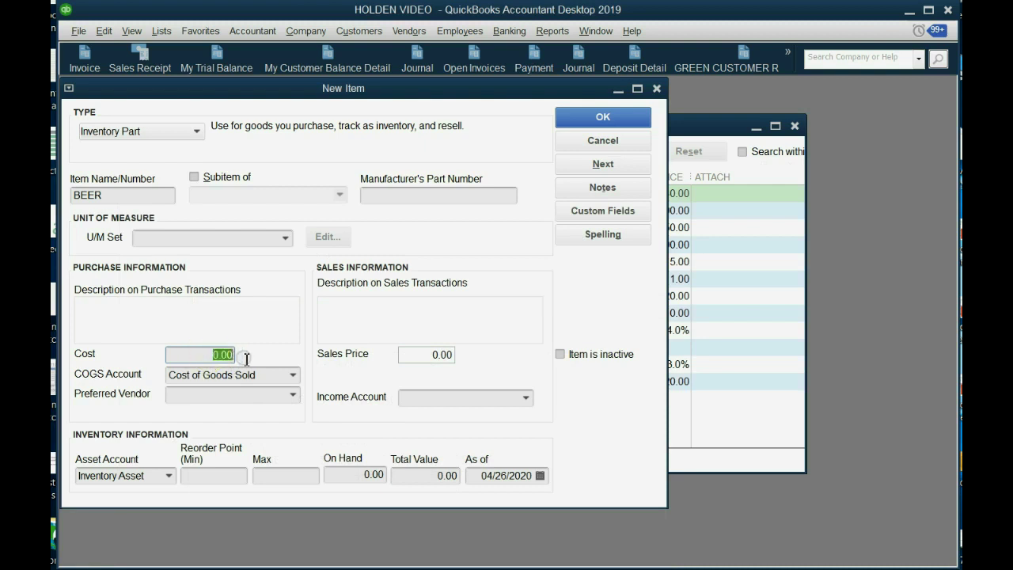
text(.5)
text(0)
key(Tab)
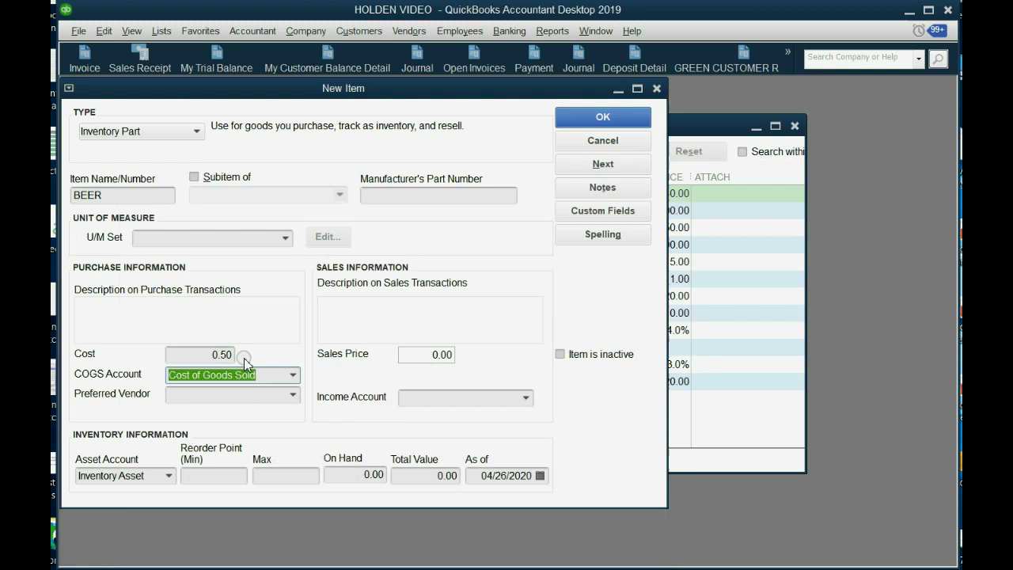
Step: Keep Cost of Goods Sold, set sales price 2.00 and income account SALES
click(295, 375)
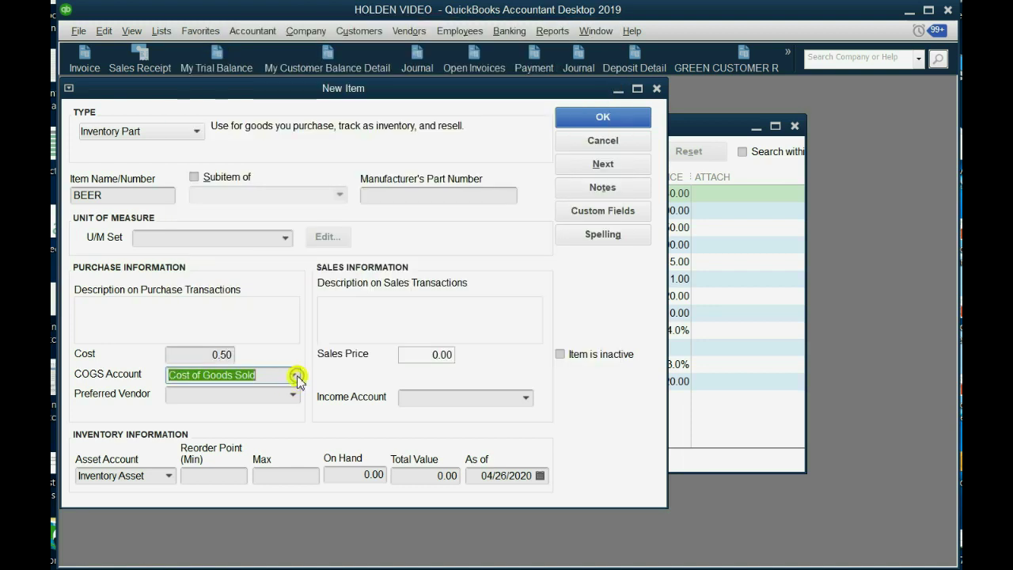
click(413, 355)
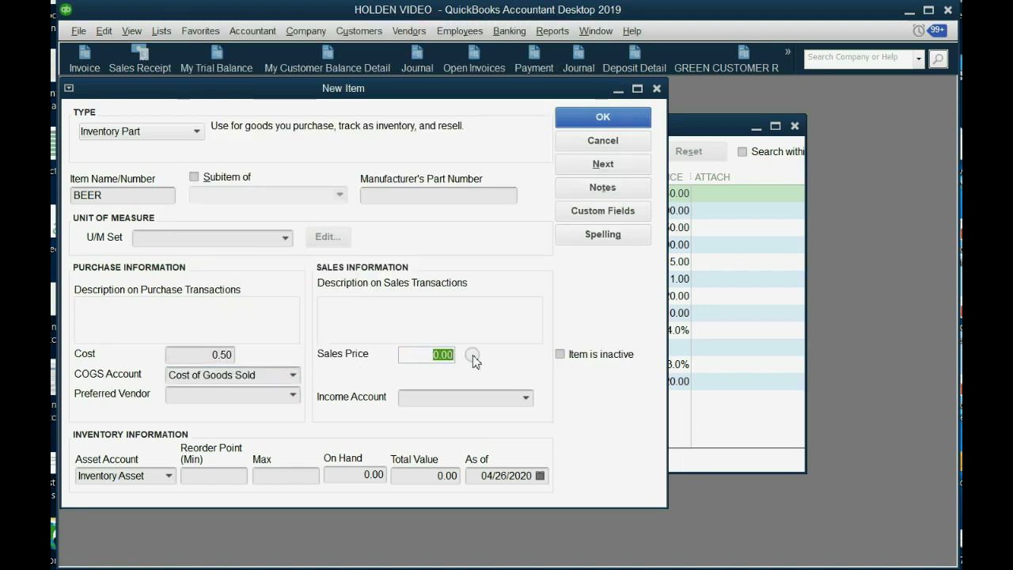
text(2)
key(Tab)
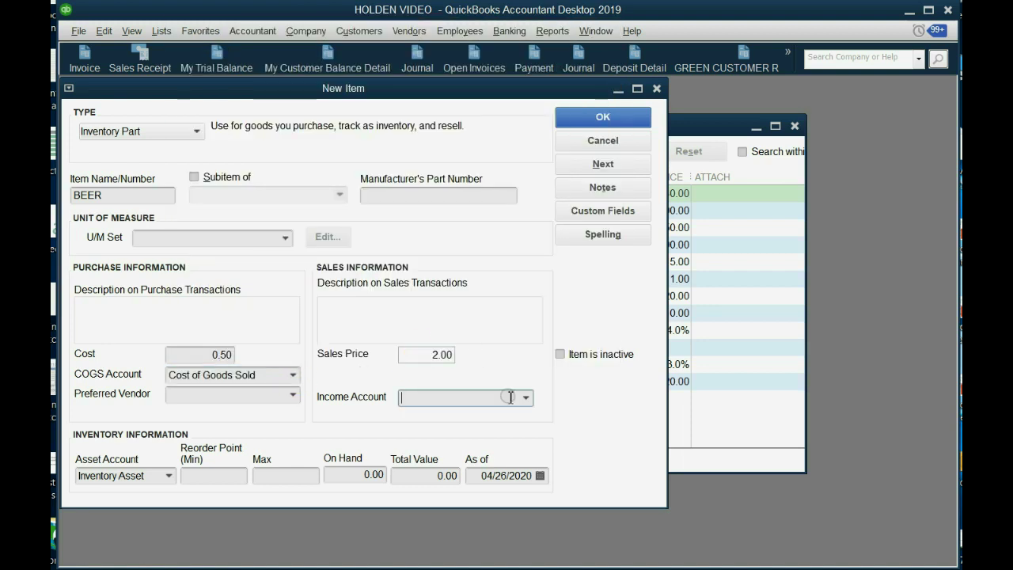
click(525, 397)
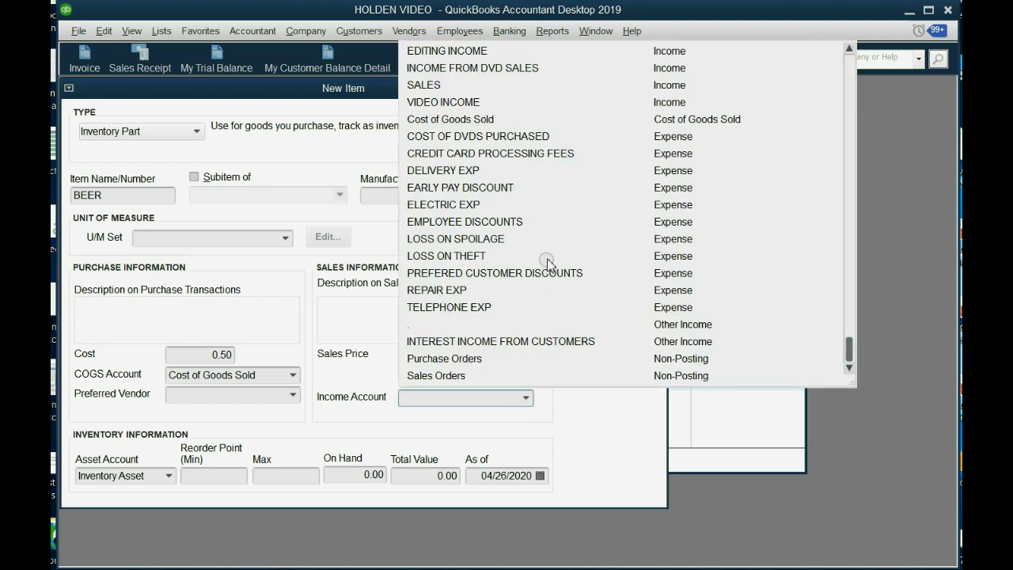
click(523, 85)
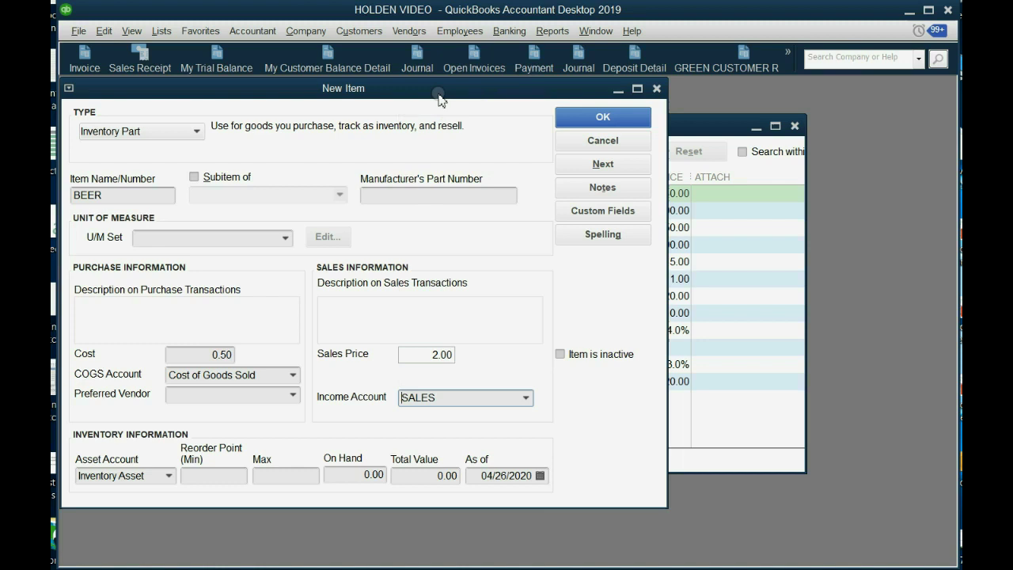
Step: Add a new unit of measure set of type Other for BEER
click(284, 239)
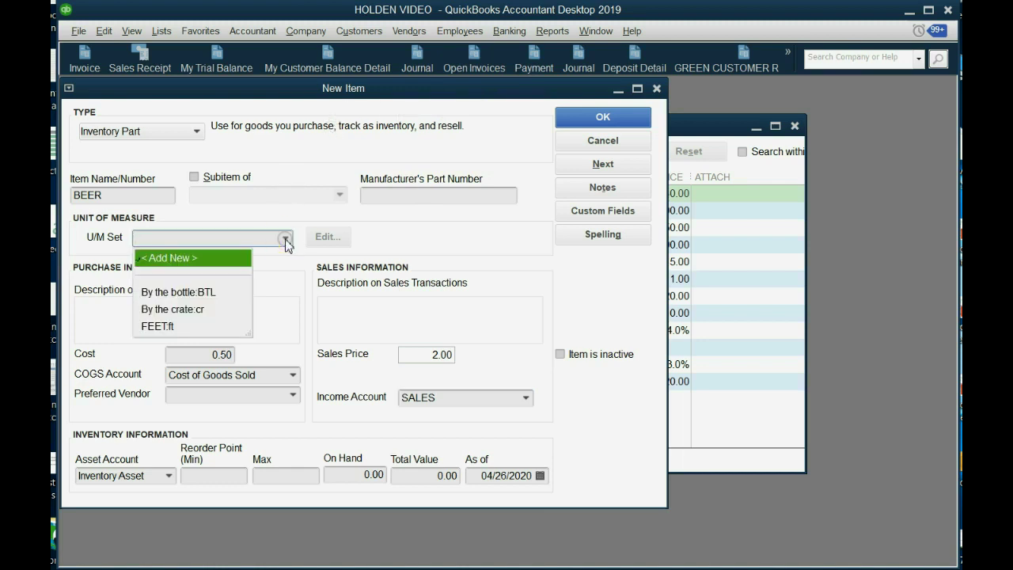
click(207, 259)
click(183, 259)
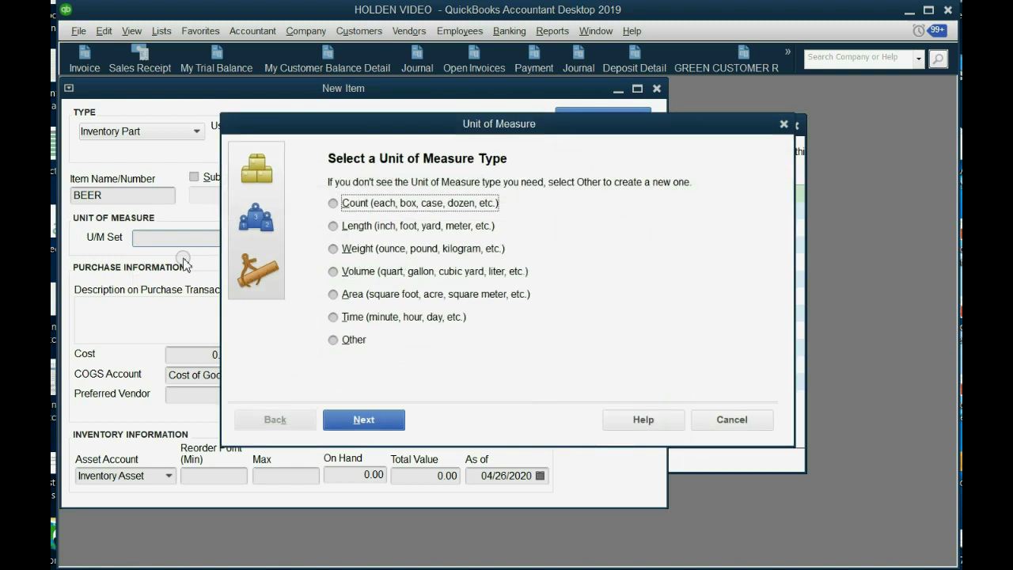
click(347, 341)
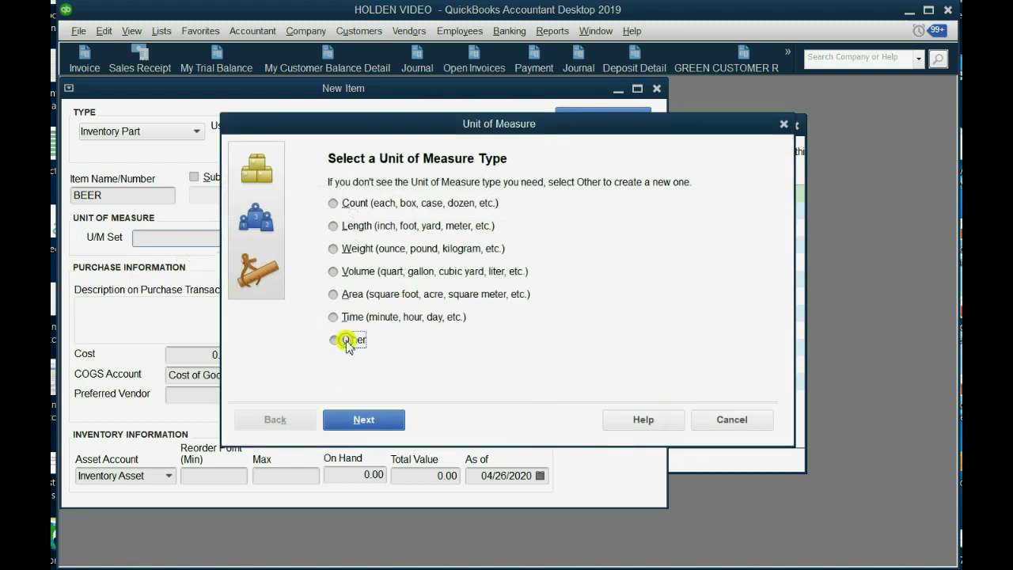
click(358, 427)
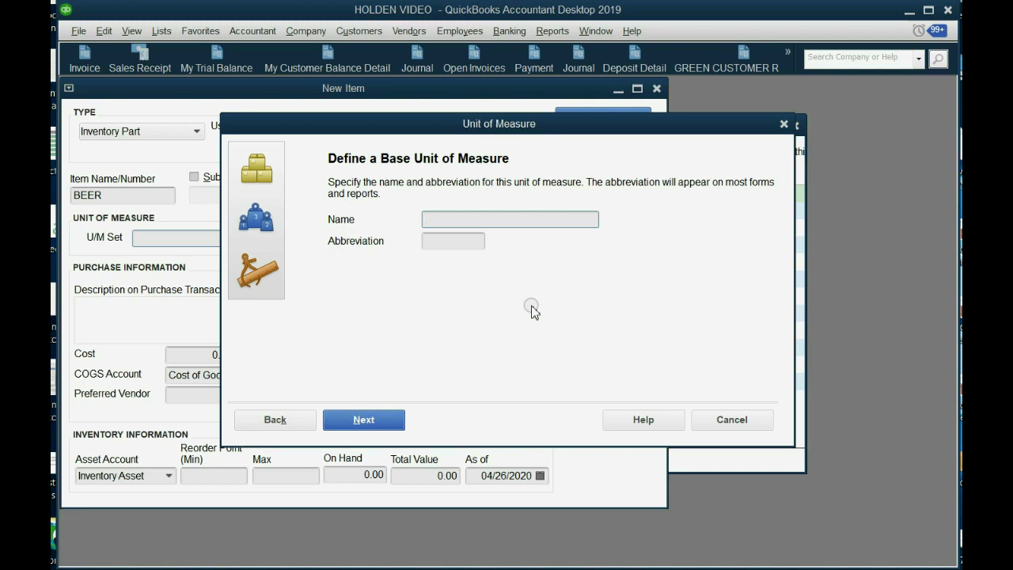
Step: Define the base unit as CAN with abbreviation CN
text(CA)
text(N)
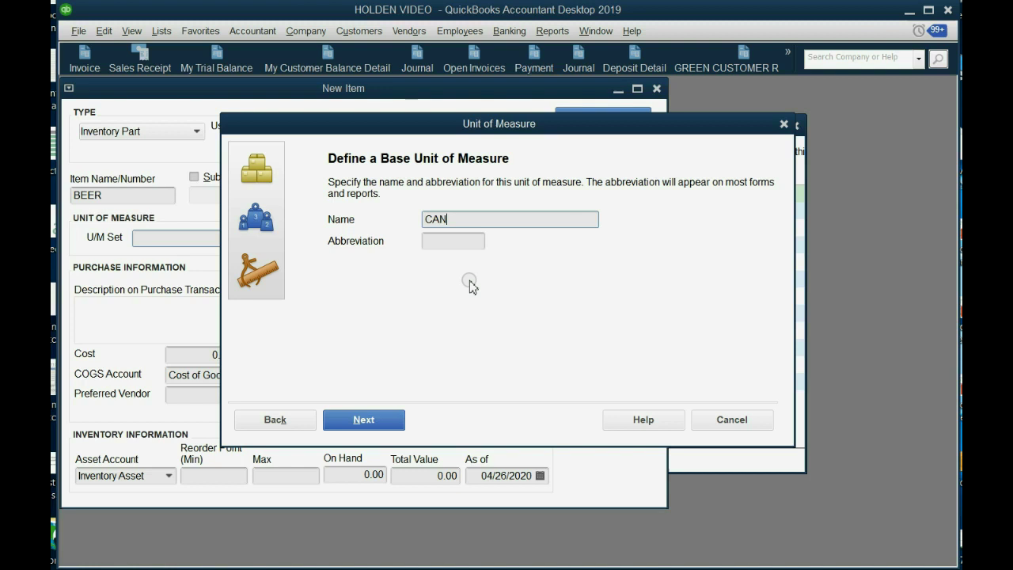
click(458, 244)
text(C)
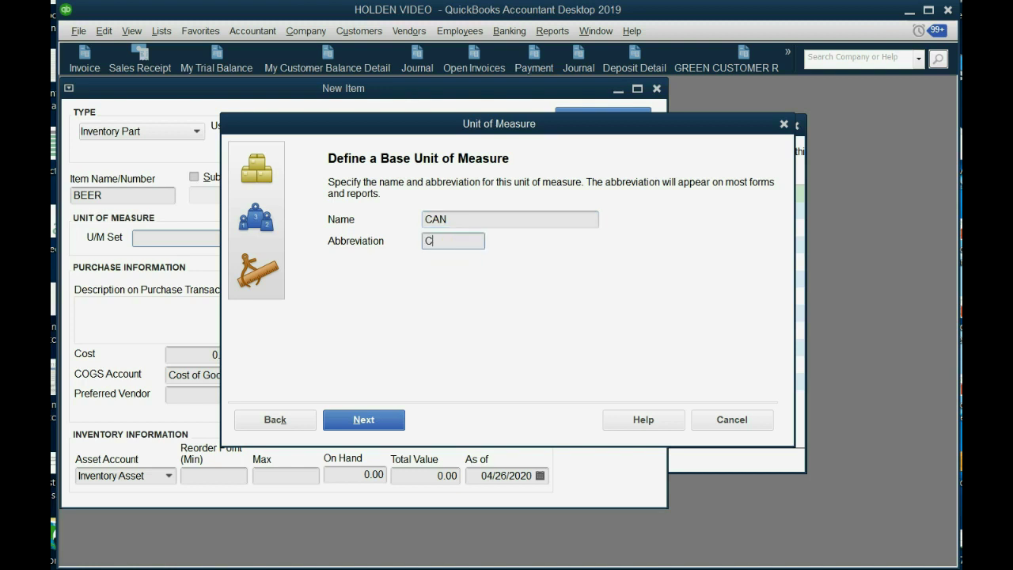
text(N)
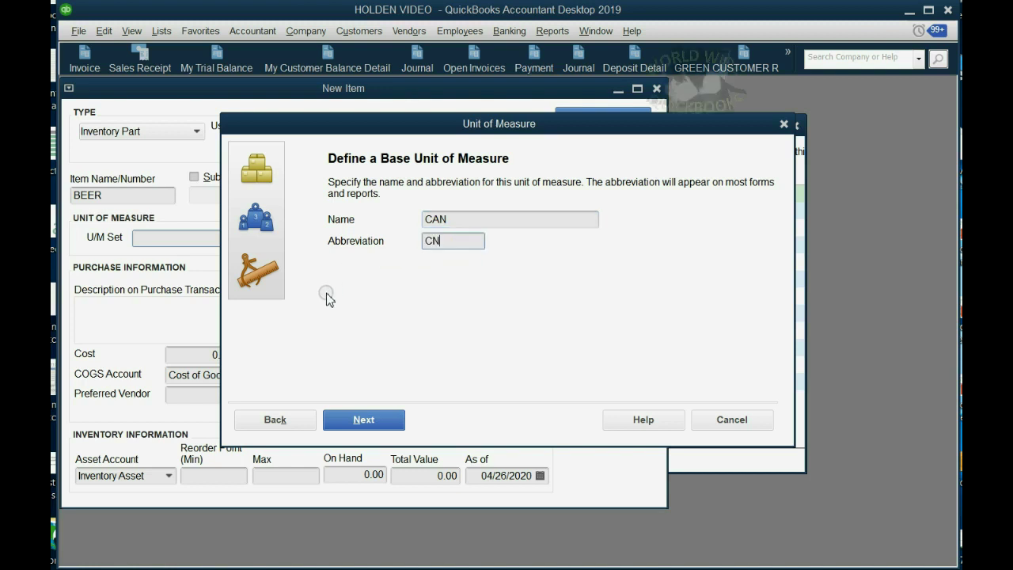
click(365, 421)
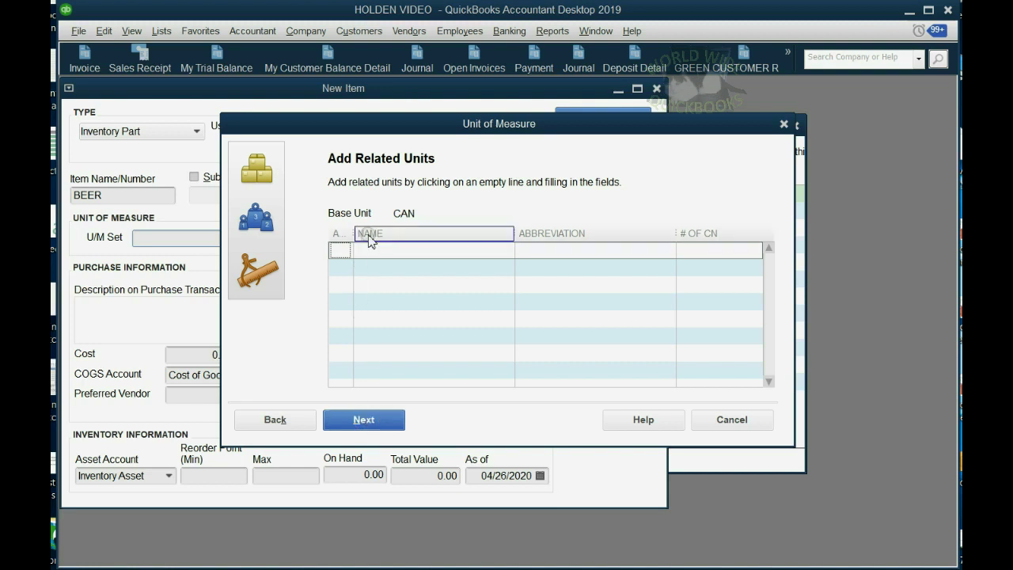
Step: Add related unit SIX PACK, abbreviated SXPK, equal to 6 cans
click(419, 252)
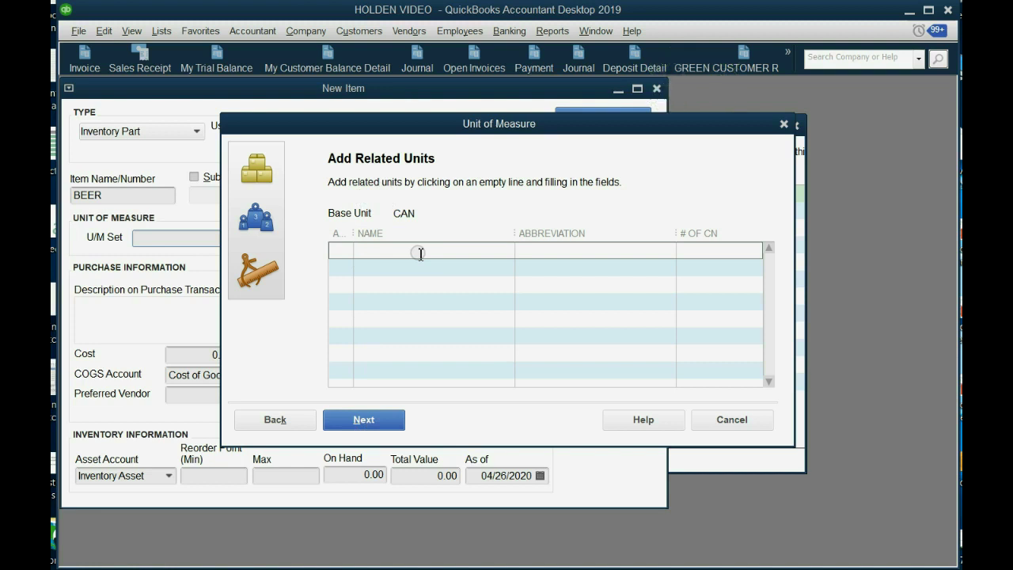
text(SIX P)
text(ACK)
click(522, 253)
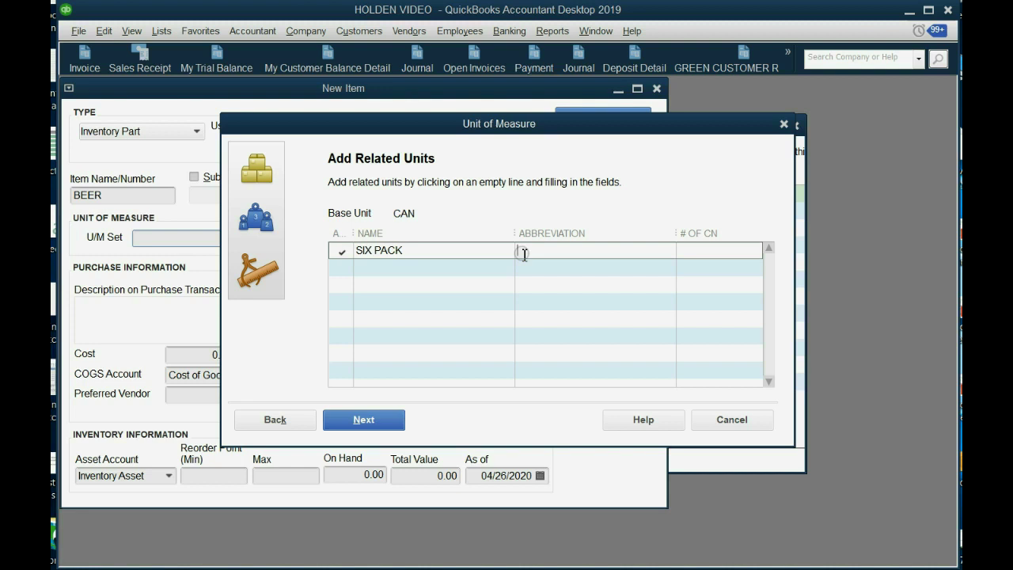
text(SXP)
text(K)
click(702, 253)
text(6)
click(702, 254)
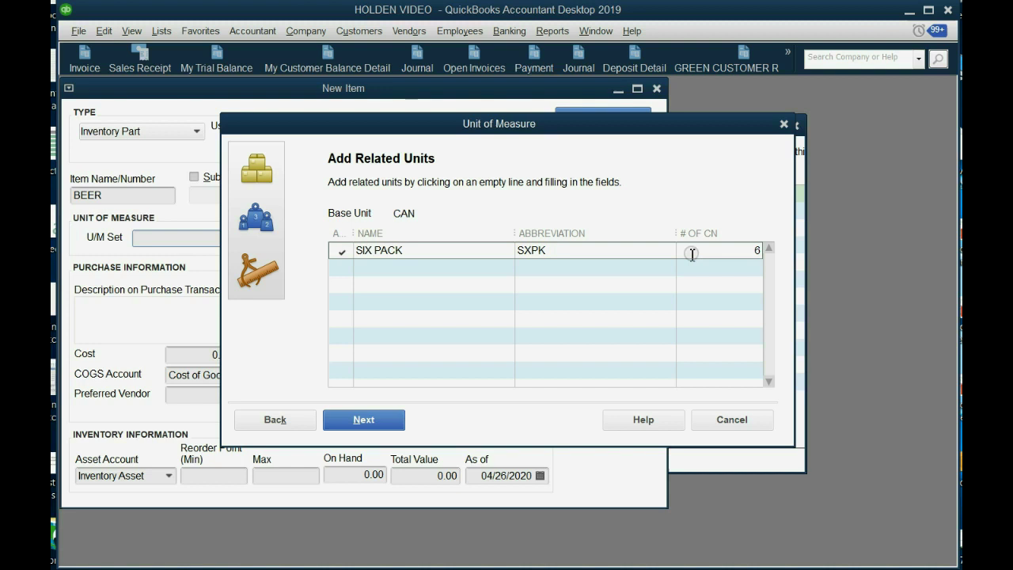
Step: Add related unit CRATE, abbreviated CRT, equal to 24 cans
click(436, 270)
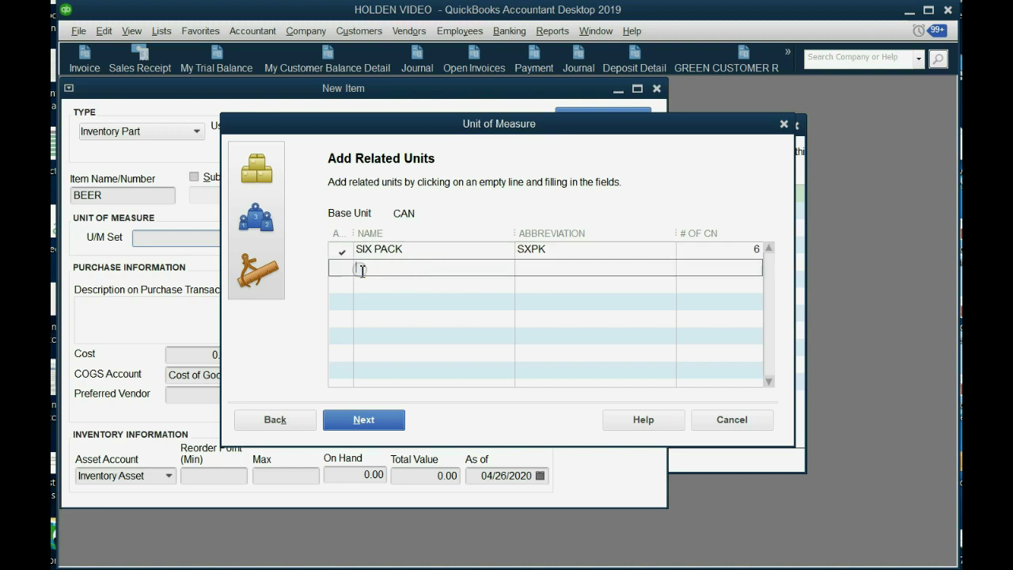
text(CR)
text(ATE)
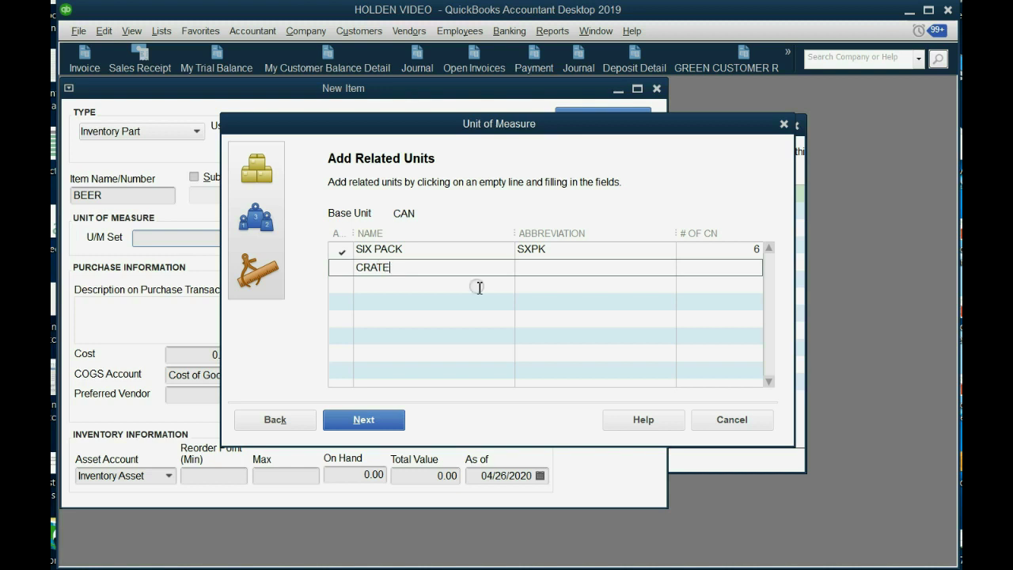
click(531, 266)
text(CRT)
click(700, 270)
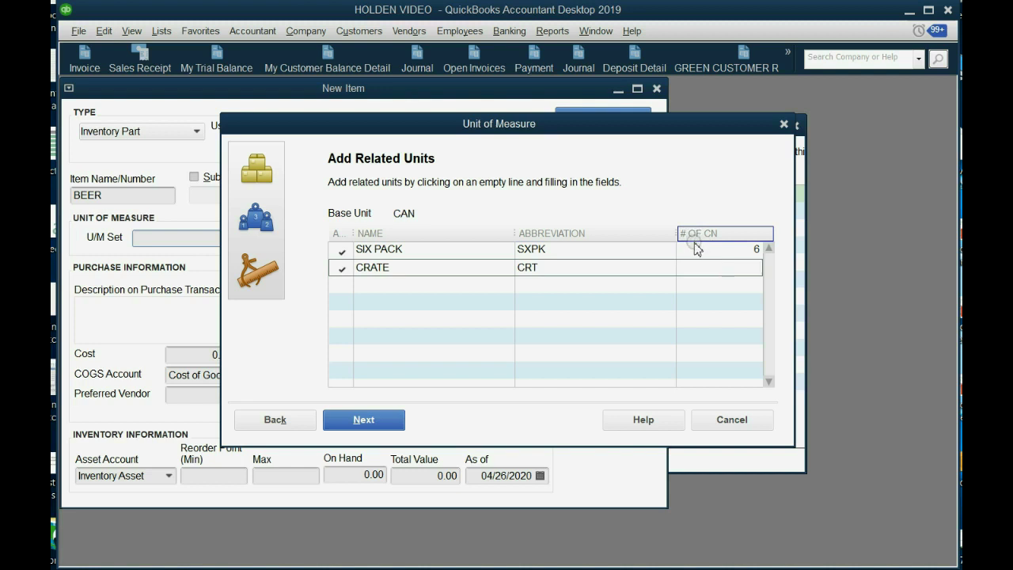
click(695, 269)
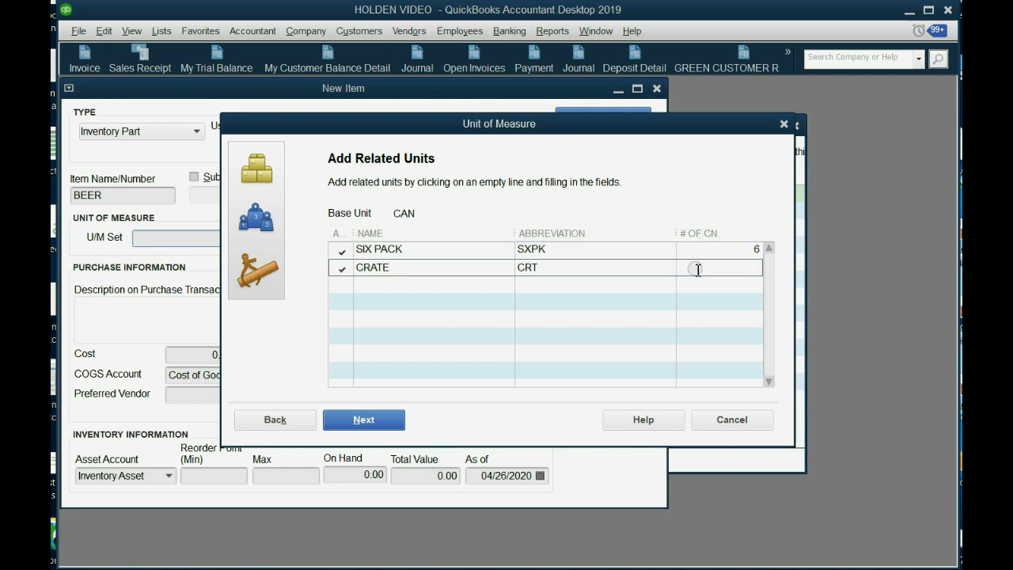
text(24)
key(Tab)
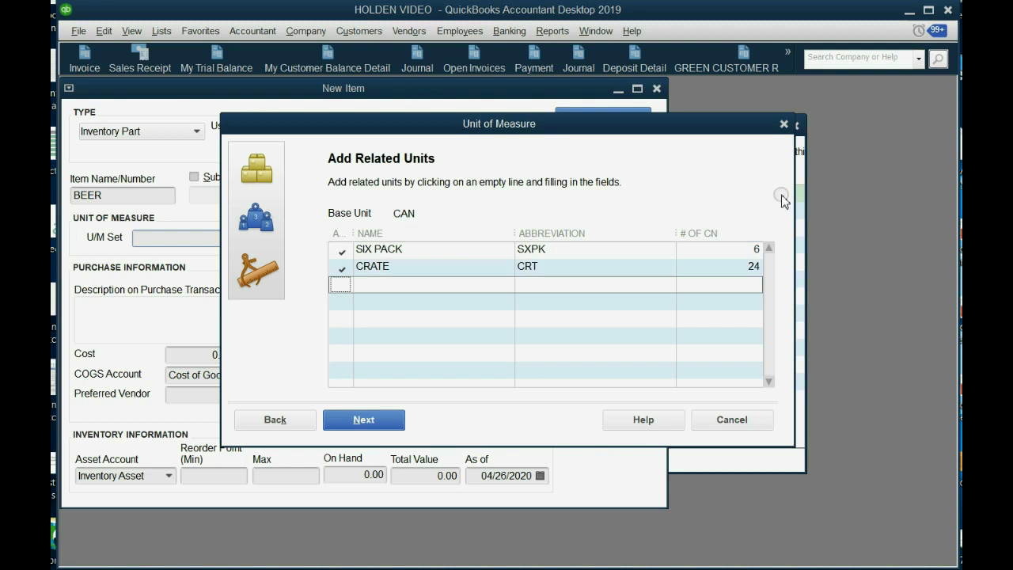
click(369, 421)
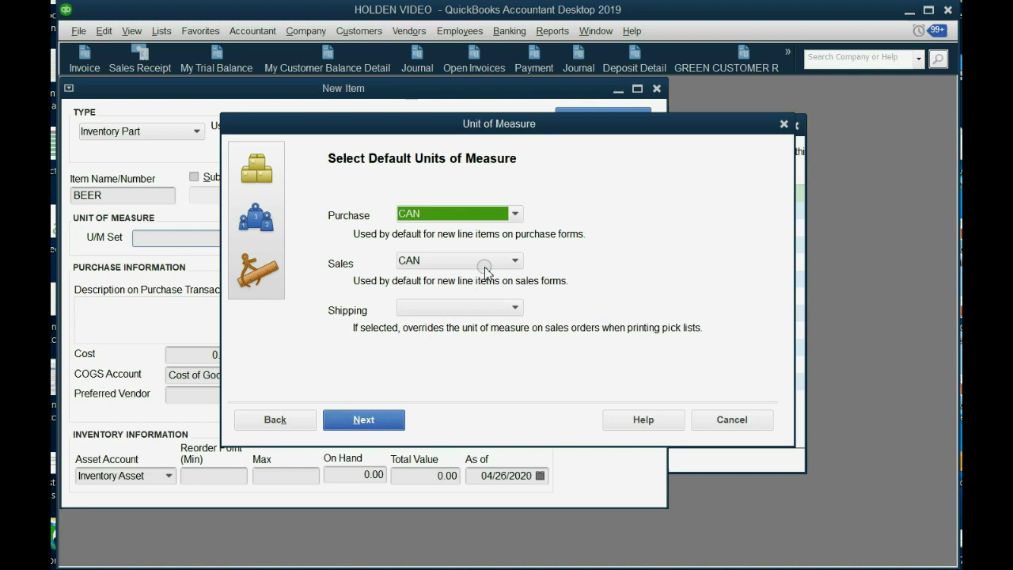
Step: Set default units: CRATE for purchases and shipping, CAN for sales
click(491, 213)
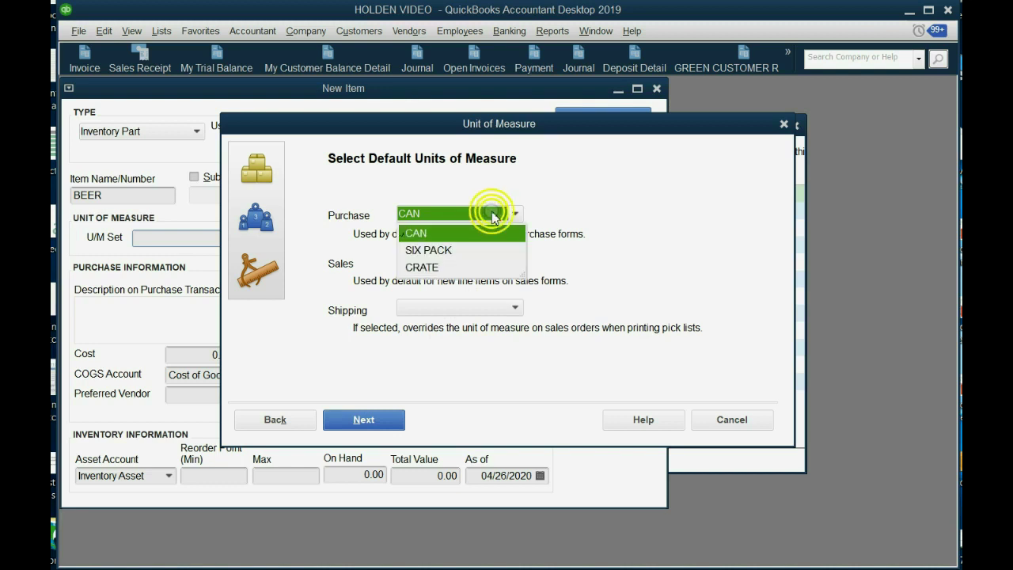
click(470, 267)
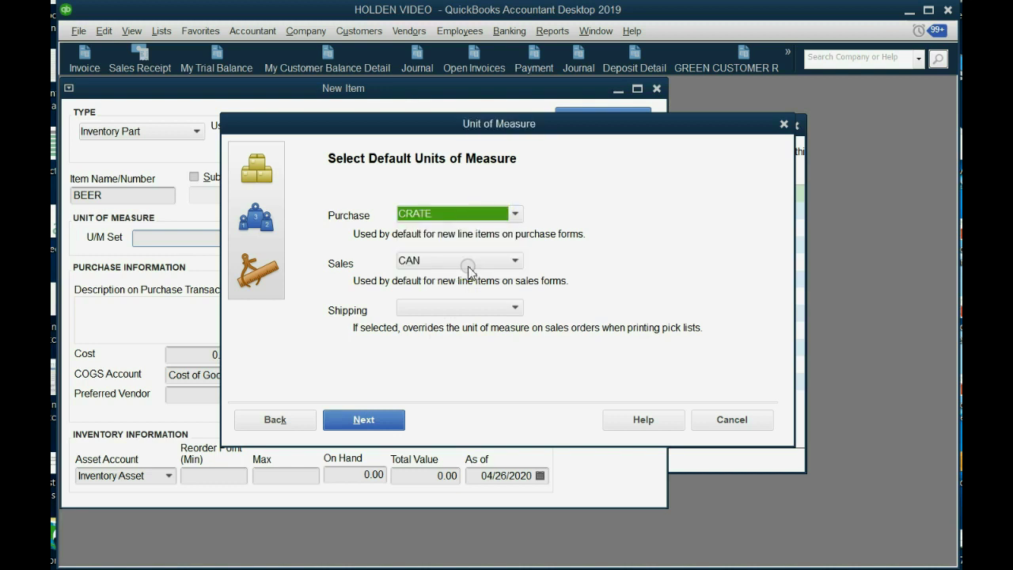
click(514, 214)
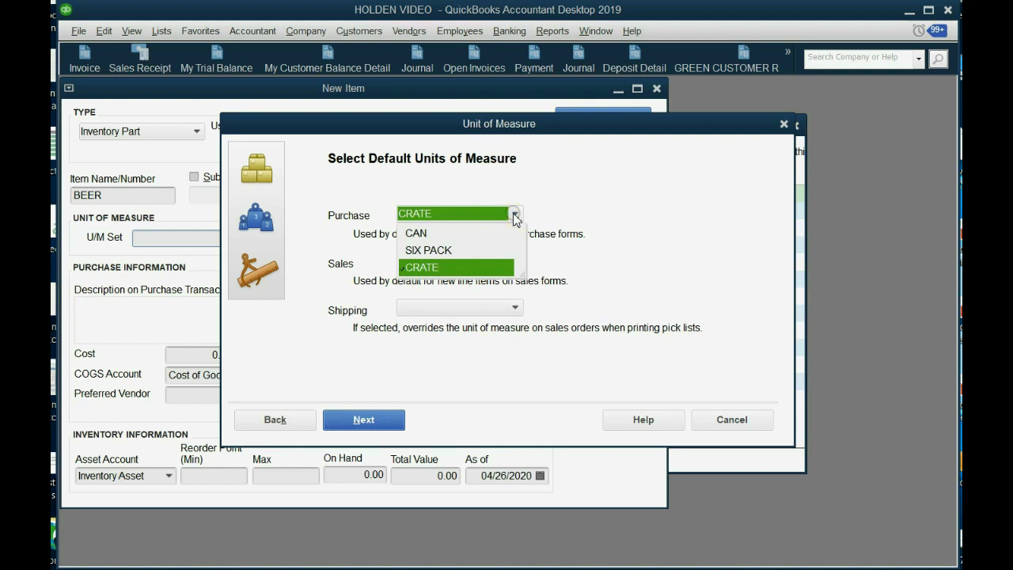
click(515, 215)
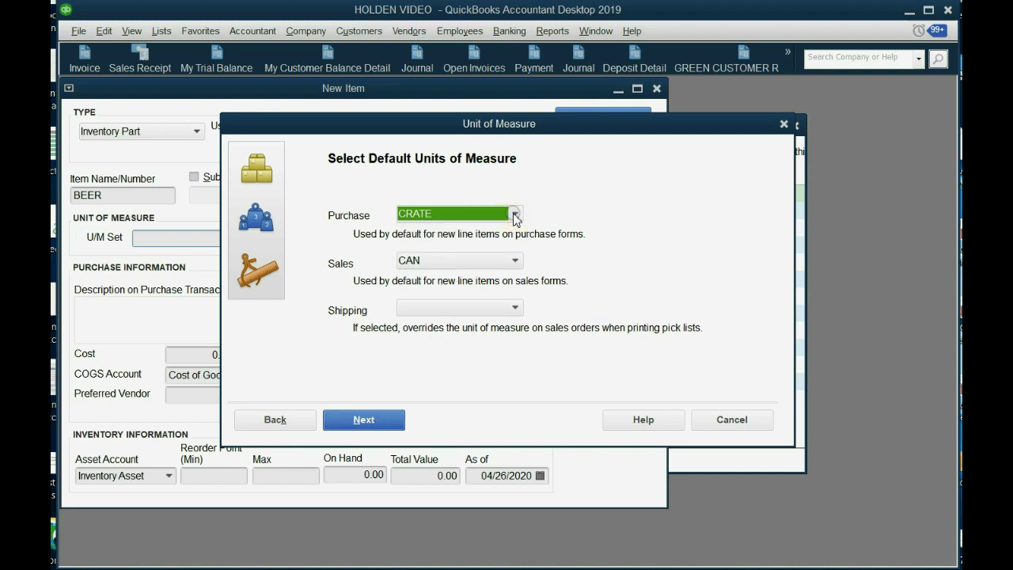
click(504, 262)
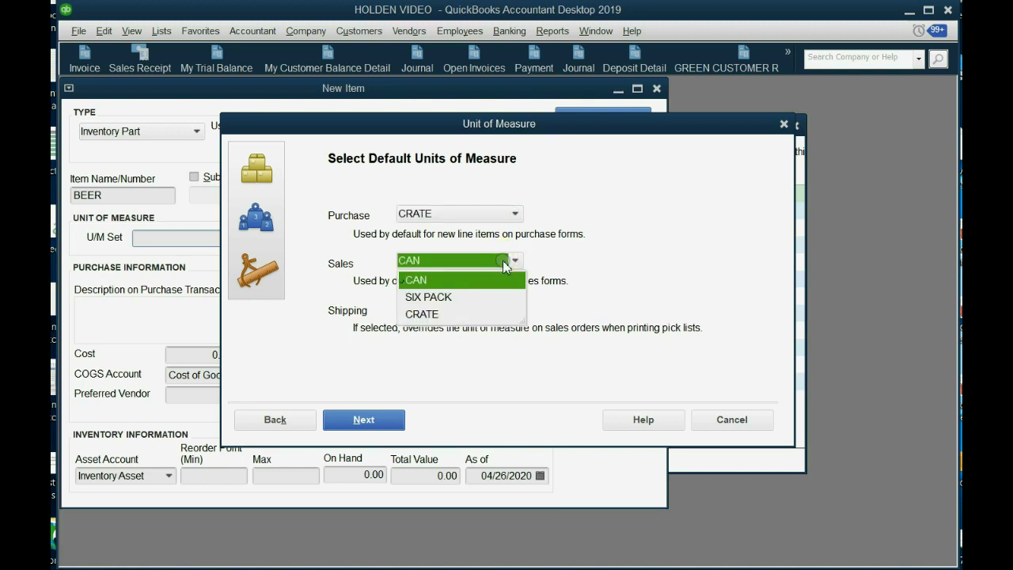
click(504, 262)
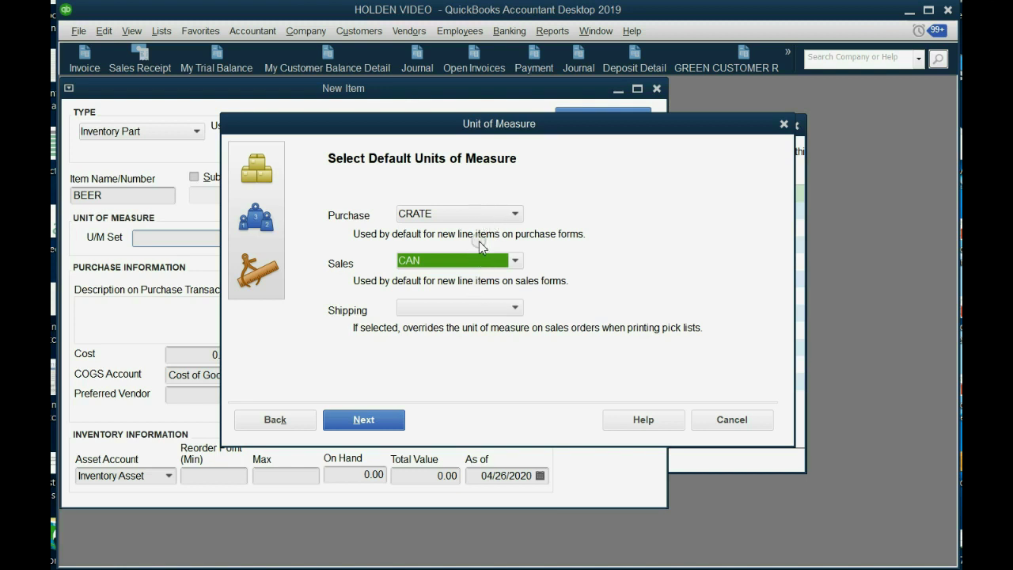
click(511, 308)
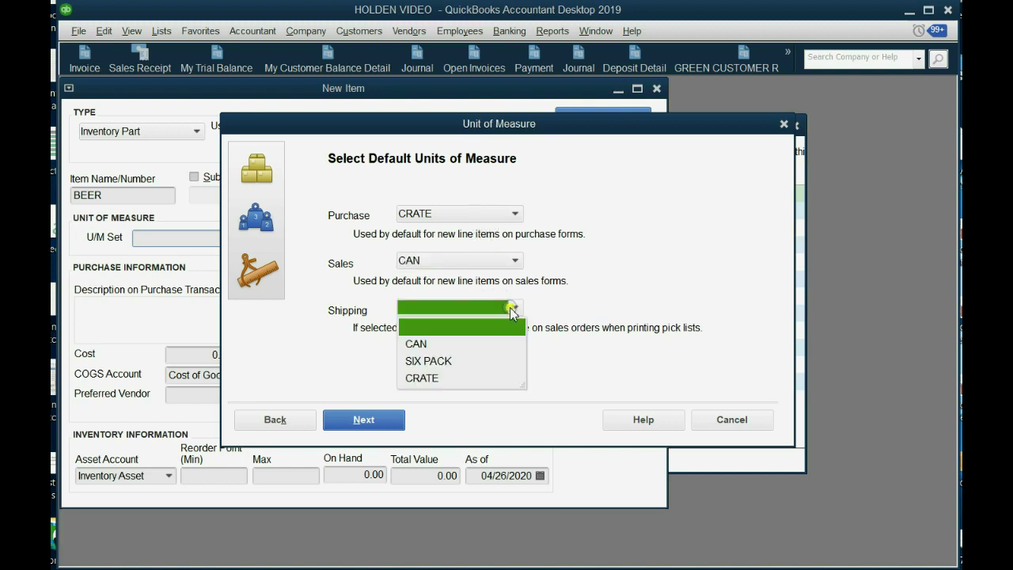
click(473, 377)
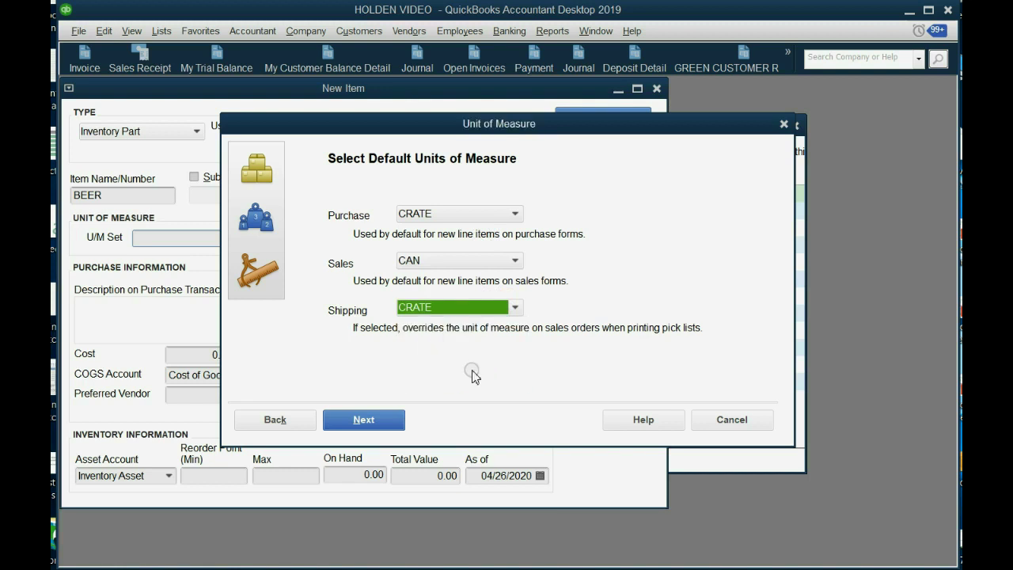
click(383, 420)
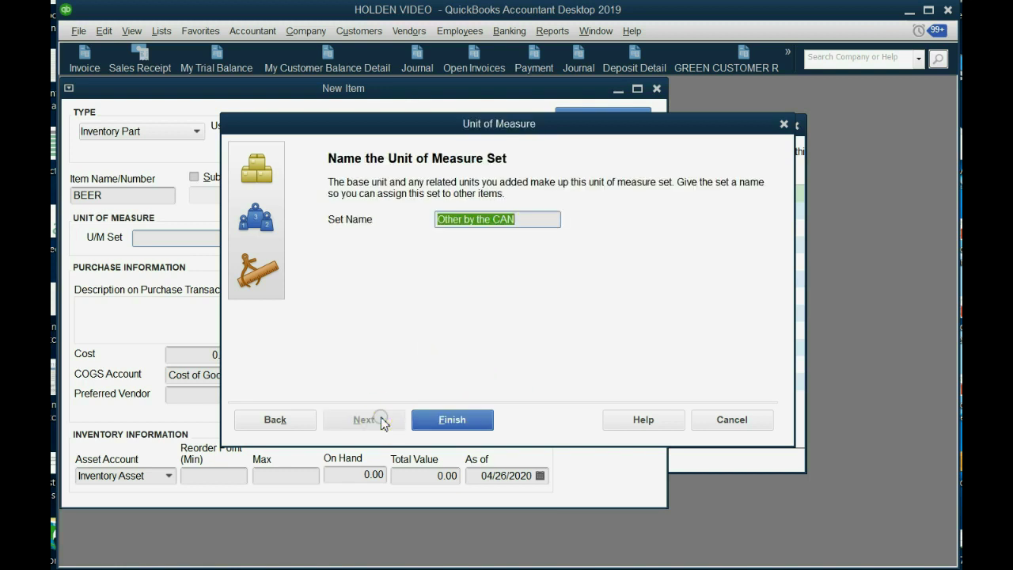
Step: Rename the unit set to BEER CANS, finish it, and save the BEER item
click(526, 219)
drag(528, 220, 436, 219)
key(BackSpace)
text(B)
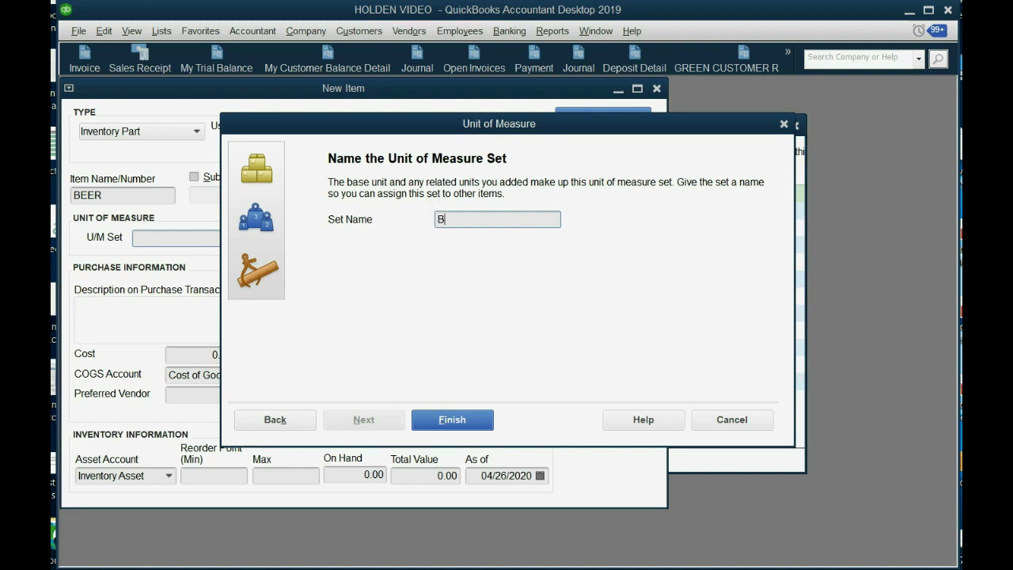
text(EER CANS)
click(425, 417)
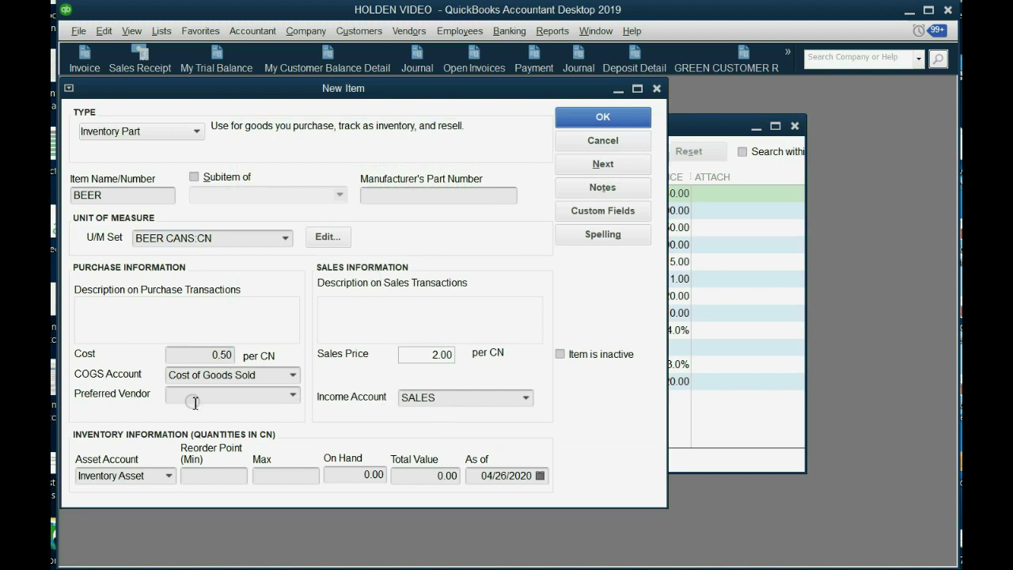
click(599, 119)
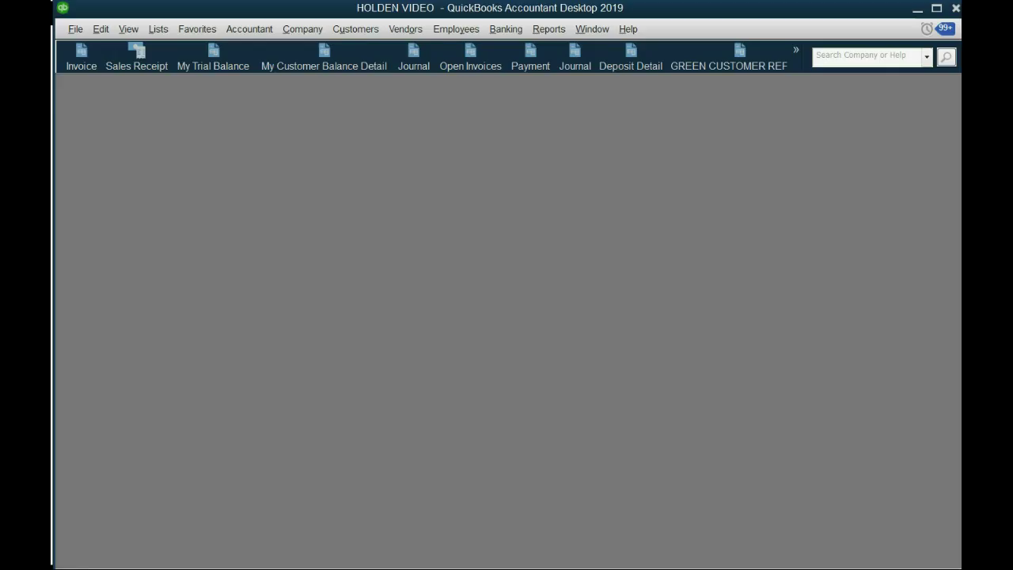
Step: Start a new check dated 03/01/2019
click(506, 30)
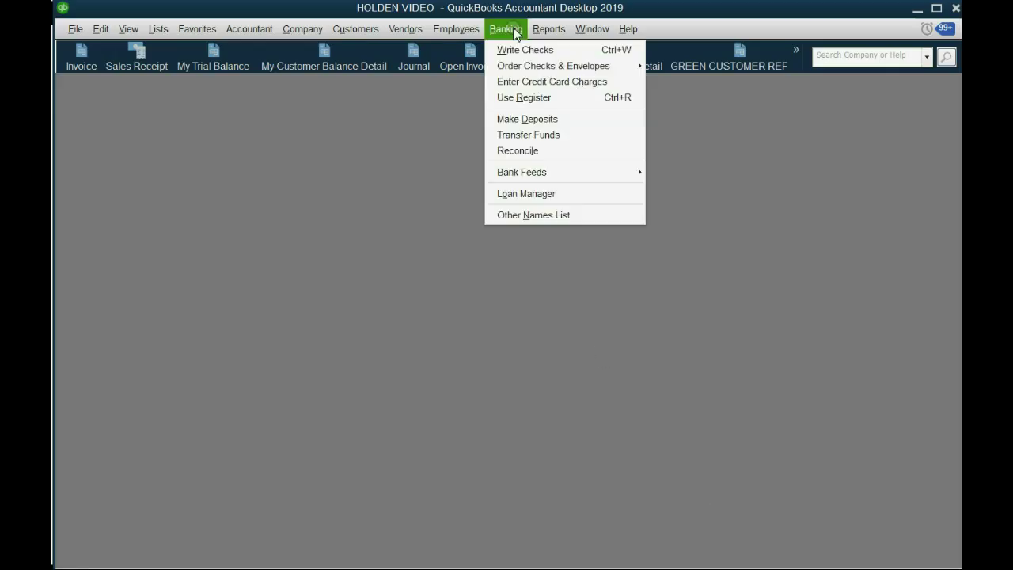
click(511, 50)
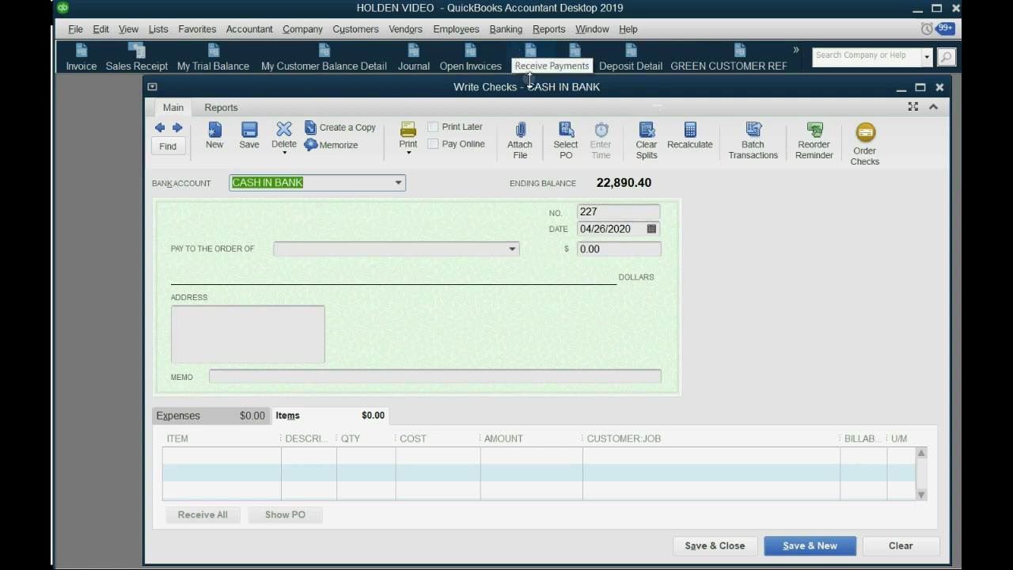
click(651, 228)
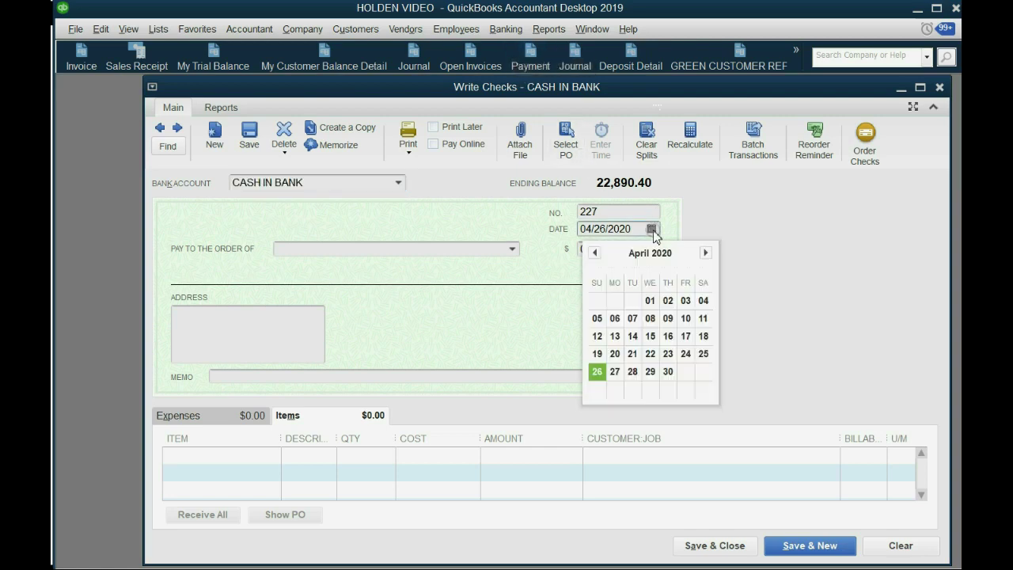
click(596, 253)
click(597, 300)
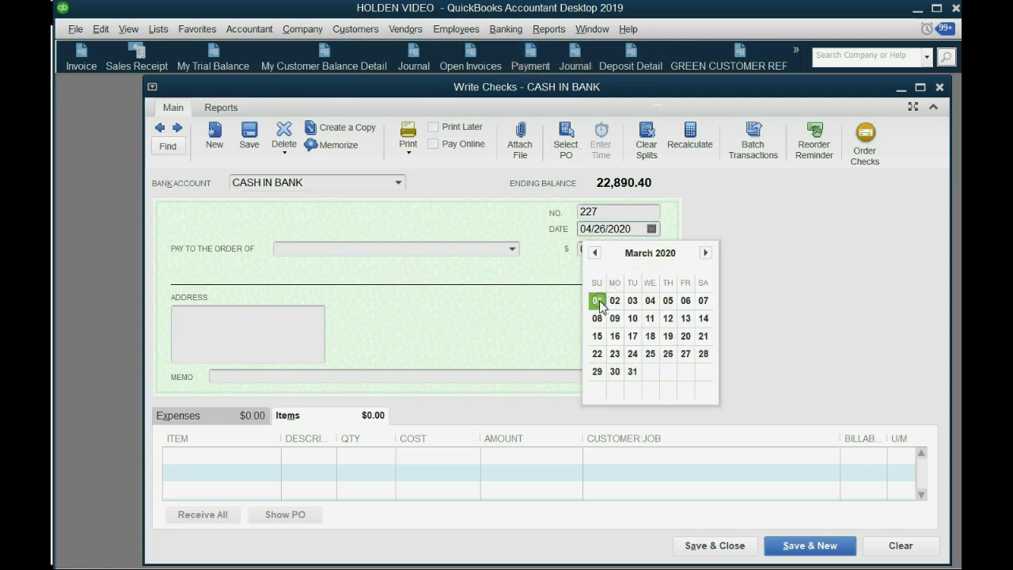
click(639, 229)
key(BackSpace)
key(BackSpace)
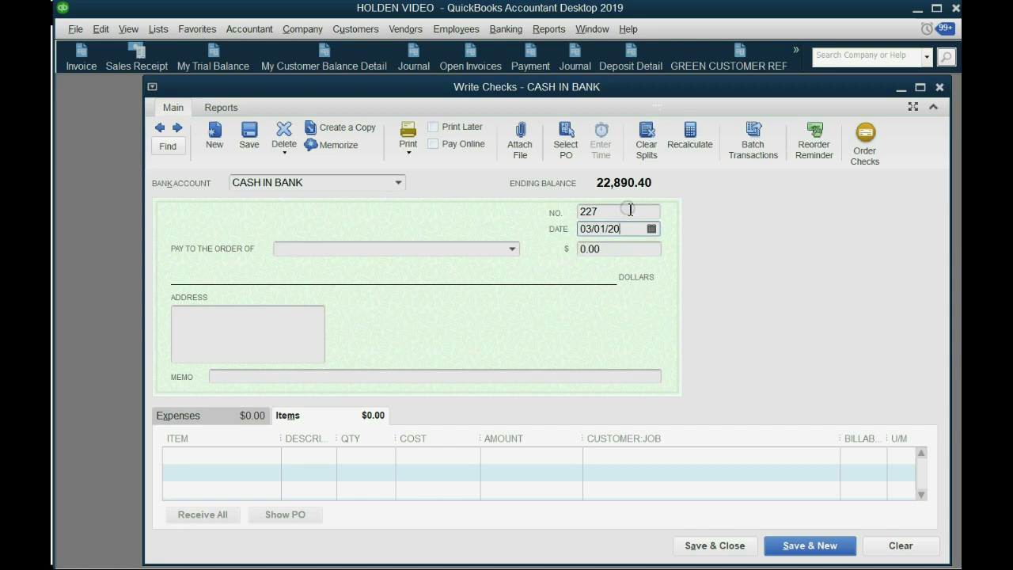
text(19)
key(Tab)
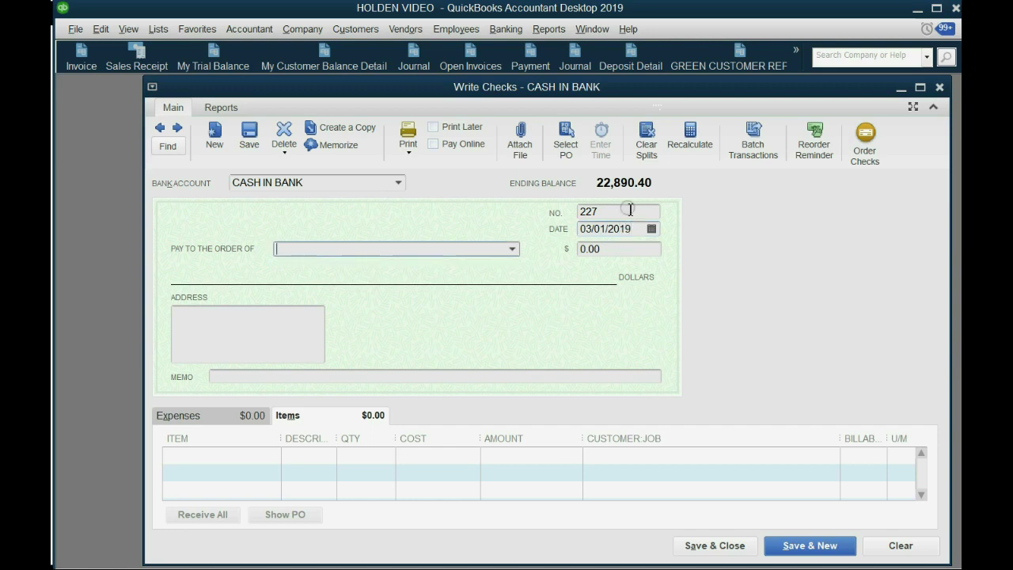
Step: Make ADDY'S ORCHARD the payee, declining the open PO and unpaid bill prompts
click(512, 249)
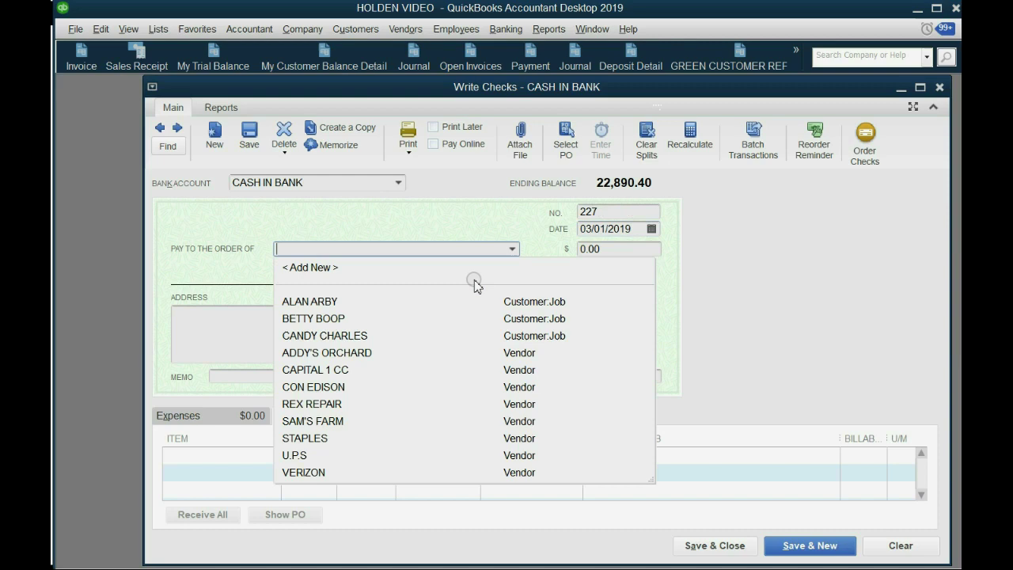
click(385, 353)
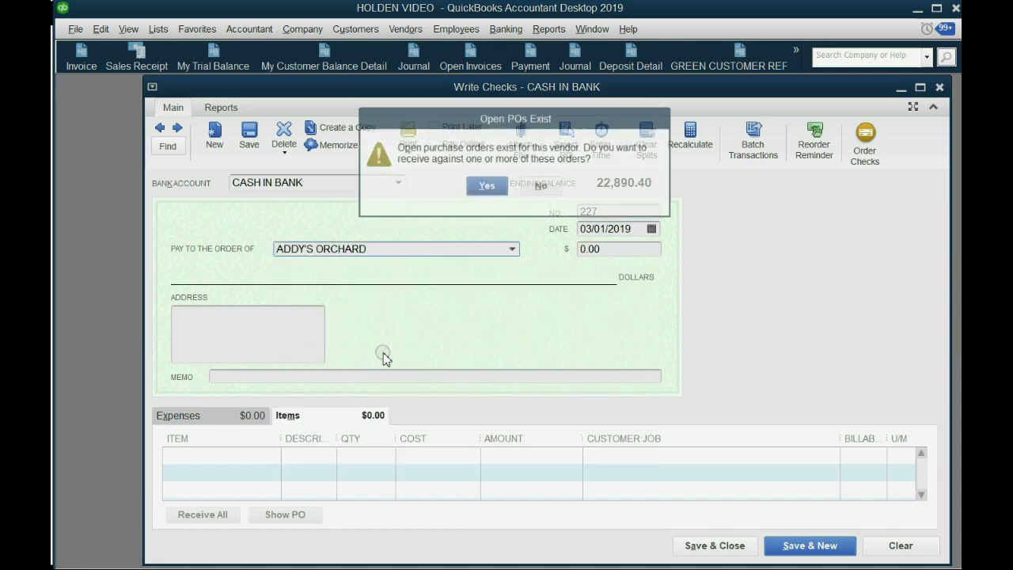
click(540, 188)
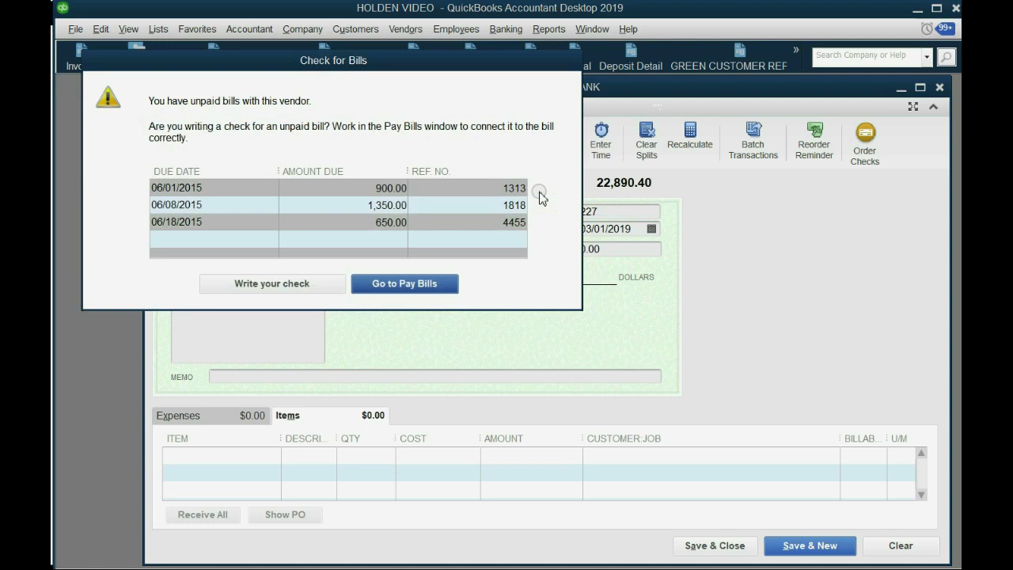
click(308, 286)
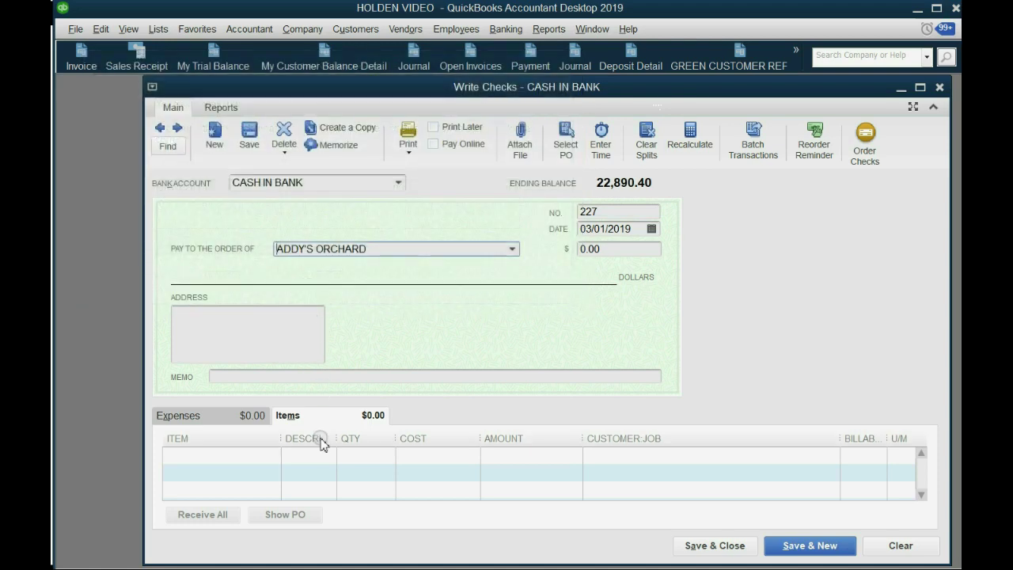
Step: Add BEER to the check's item line with quantity 8 crates, totalling 96.00
click(275, 459)
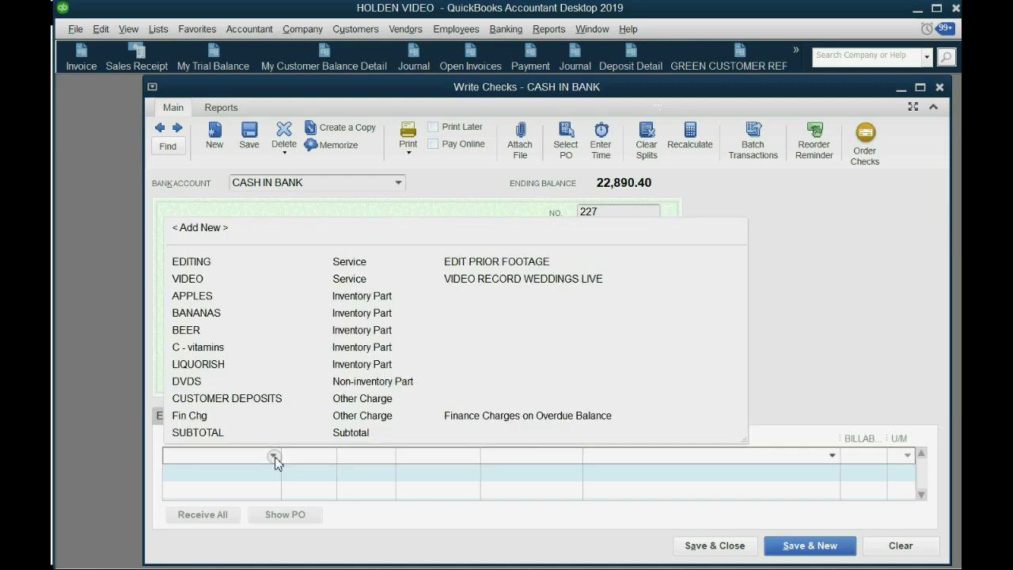
click(230, 331)
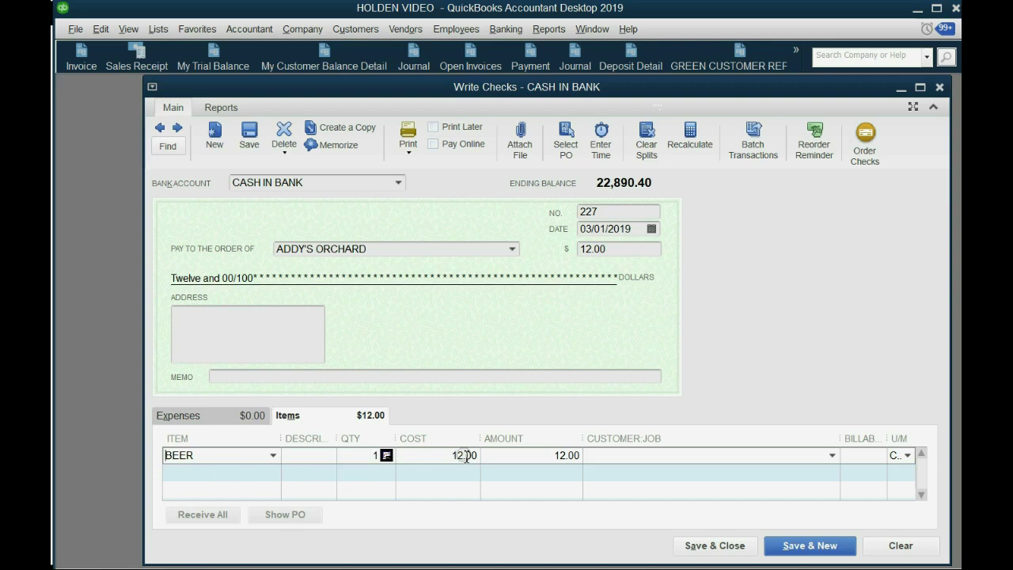
click(379, 457)
text(8)
click(386, 456)
key(Tab)
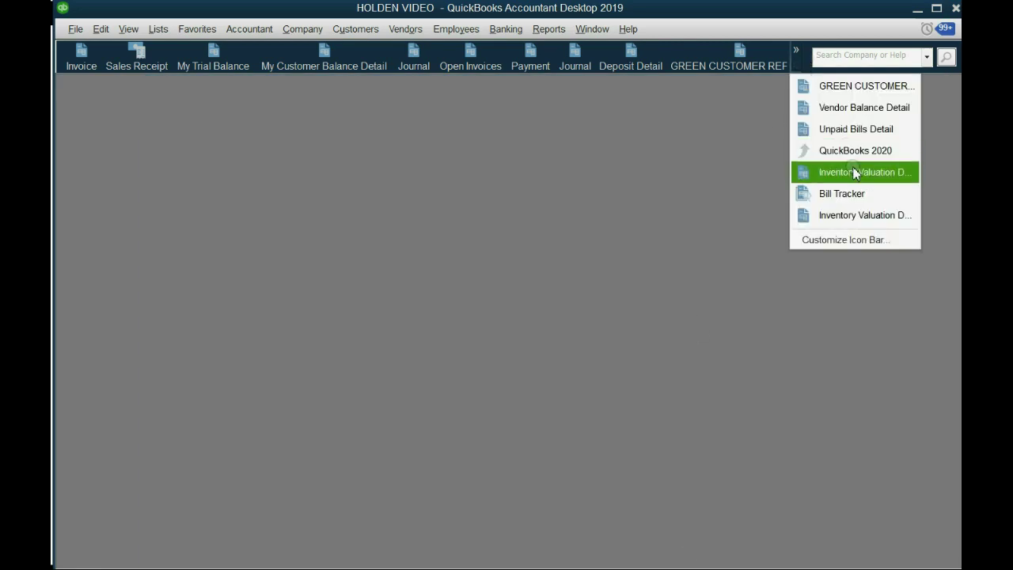
Step: Open Inventory Valuation Detail and find BEER's check entry: 192 cans worth 96.00
click(855, 169)
click(796, 49)
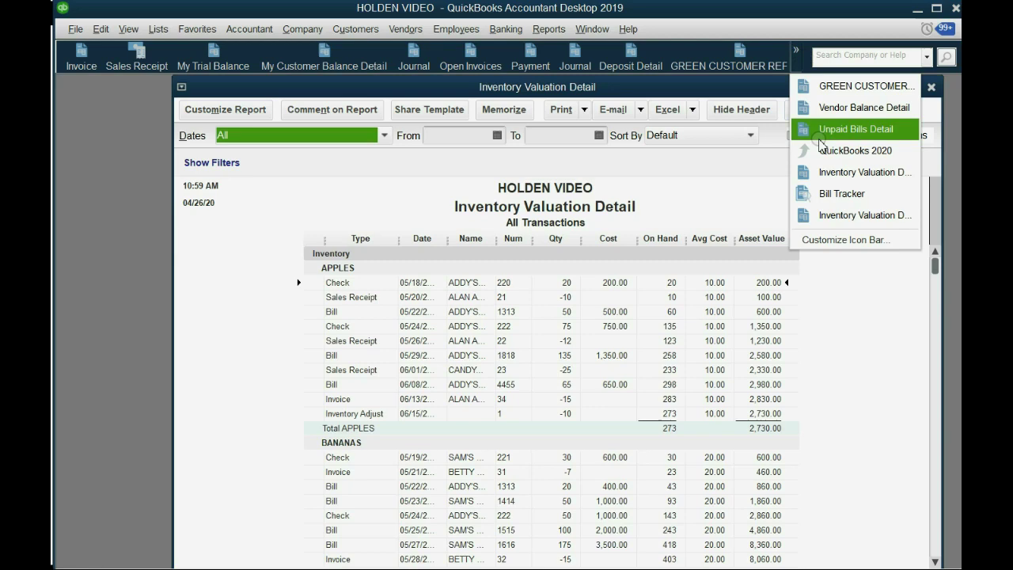
click(831, 213)
scroll(800, 261, down, 2)
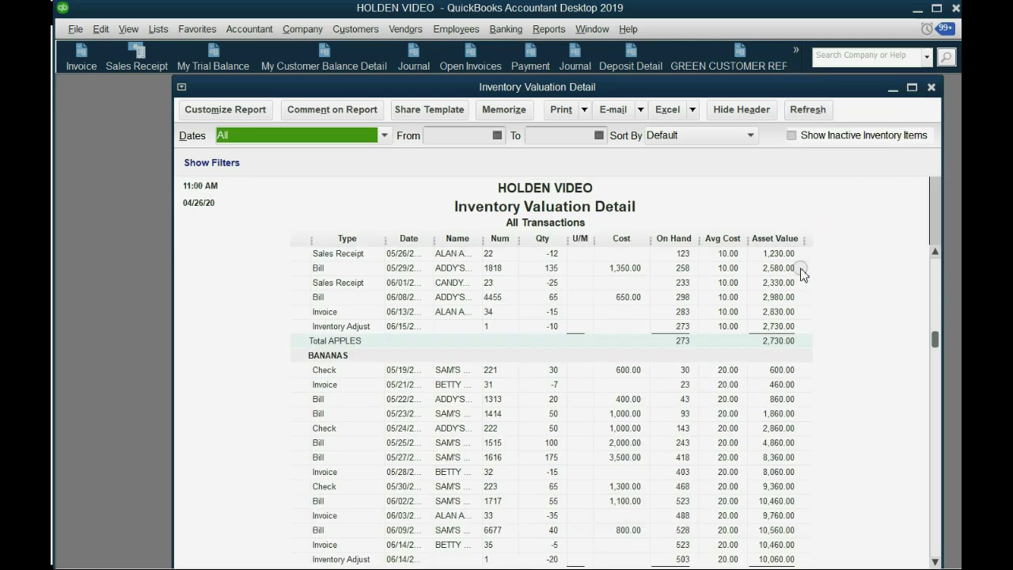
scroll(802, 273, down, 2)
scroll(802, 273, down, 1)
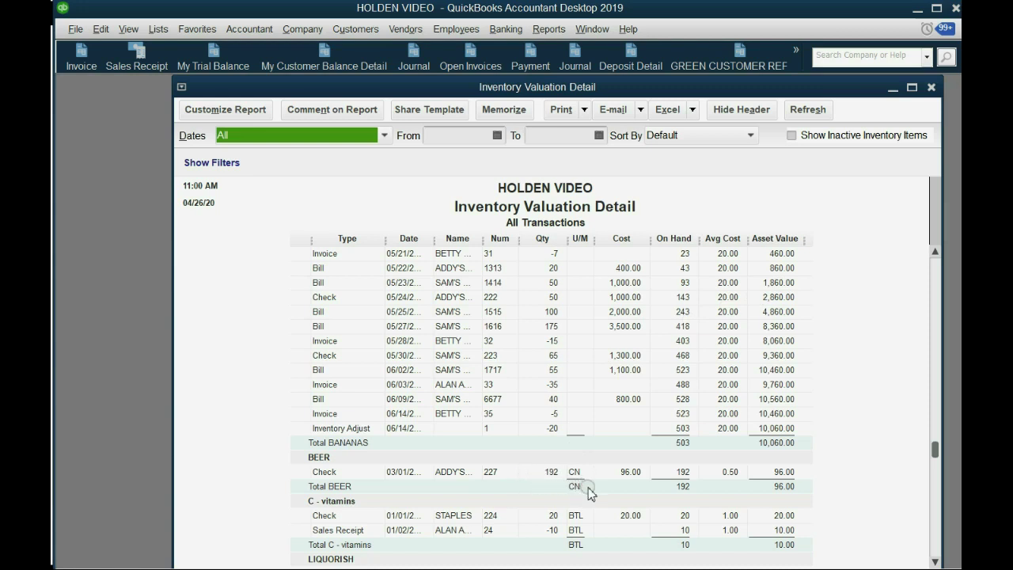
click(688, 474)
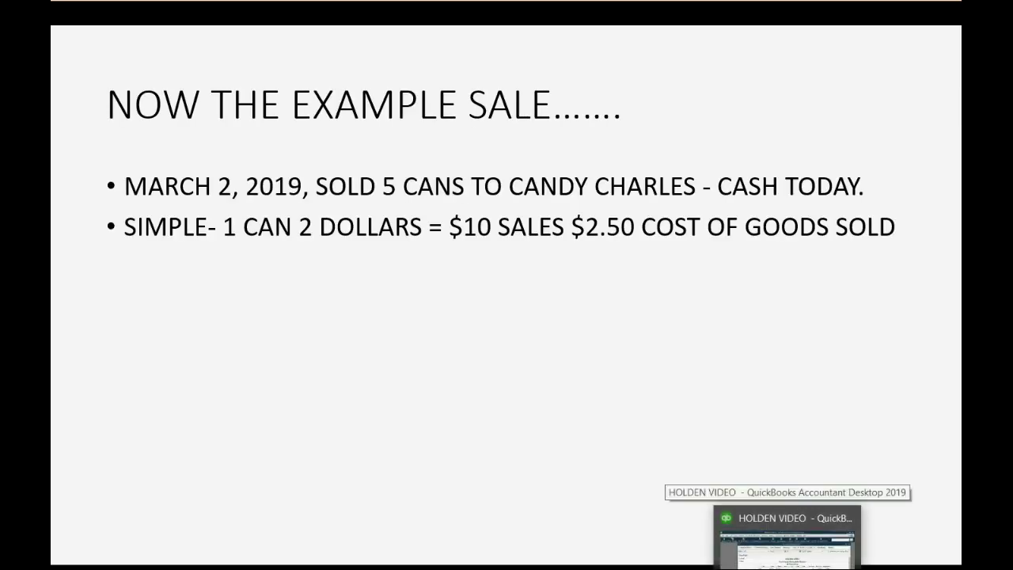
Step: Start a sales receipt dated 03/02/2019 and select the customer
click(736, 523)
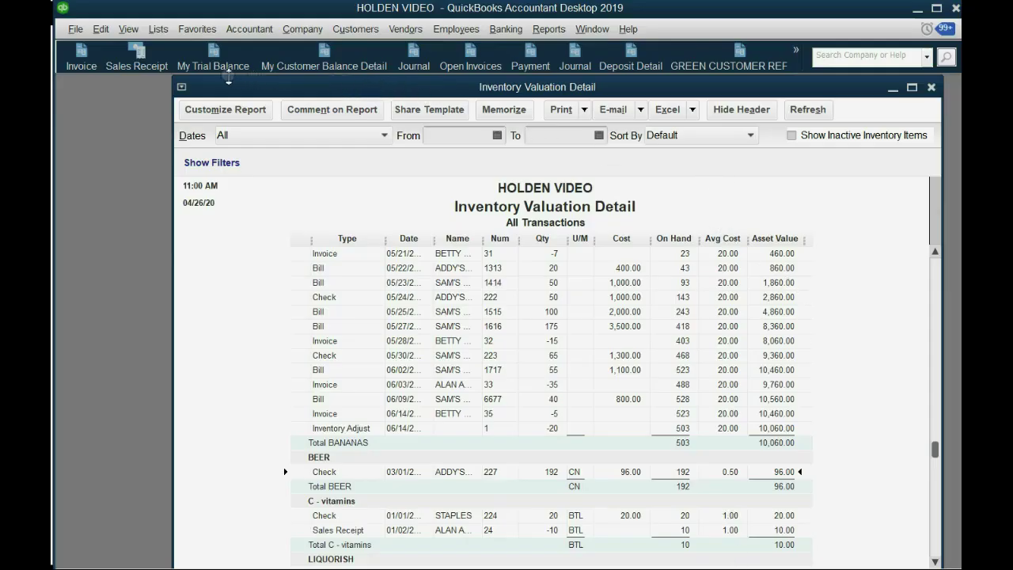
click(135, 57)
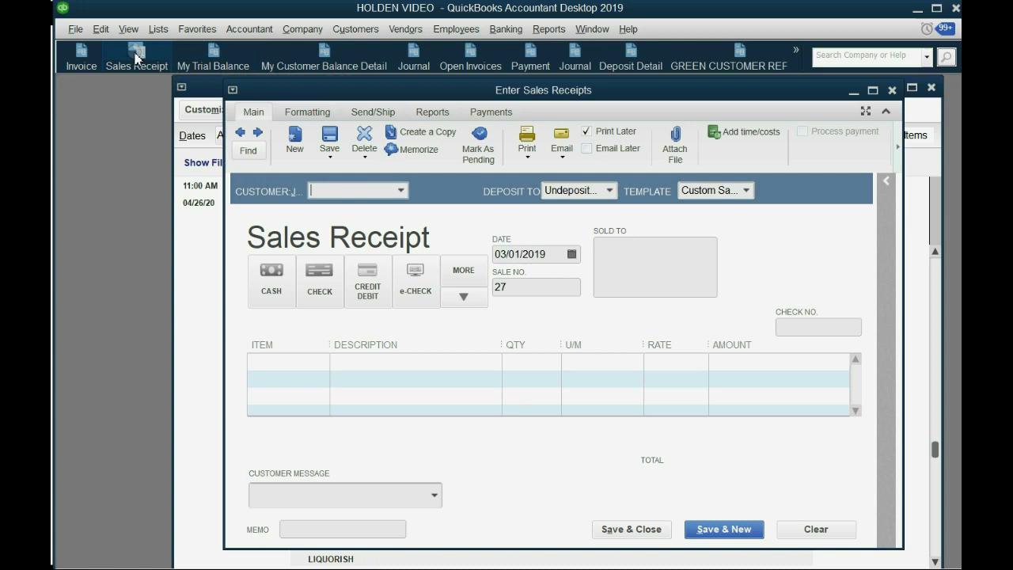
click(571, 254)
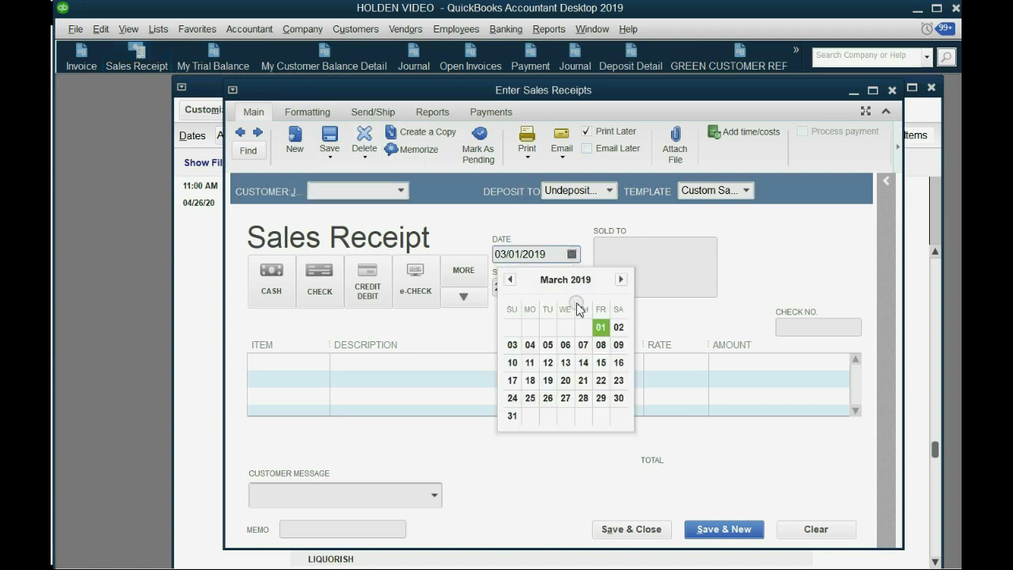
click(619, 329)
click(400, 190)
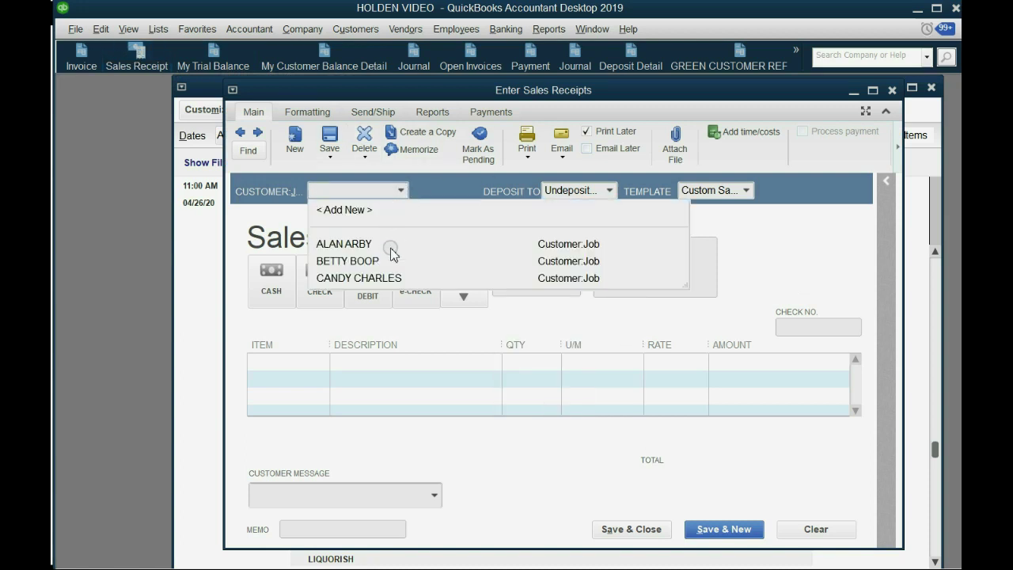
click(393, 279)
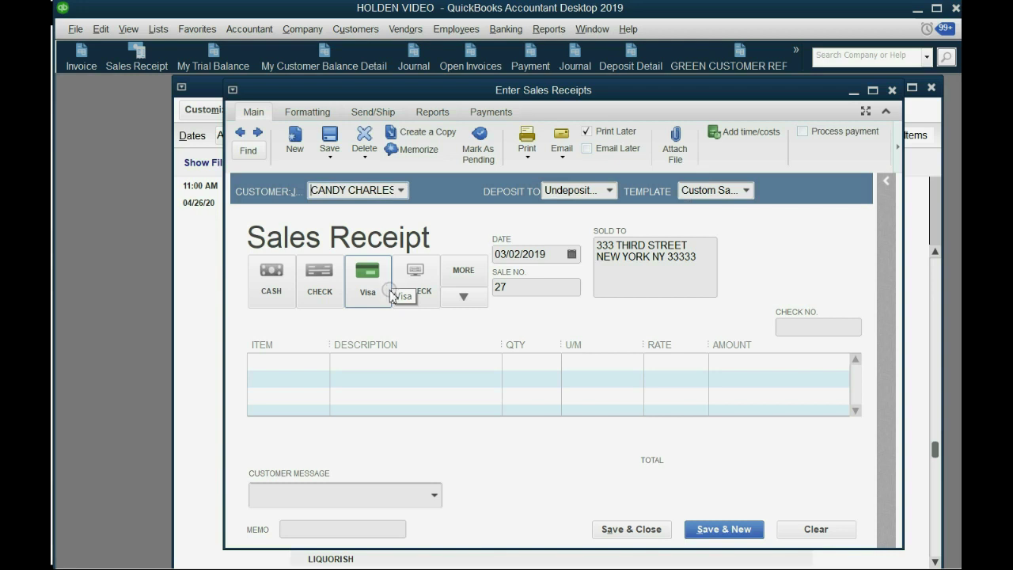
Step: Sell 5 cans of BEER at 2.00 on the receipt, totalling 10.00
click(321, 361)
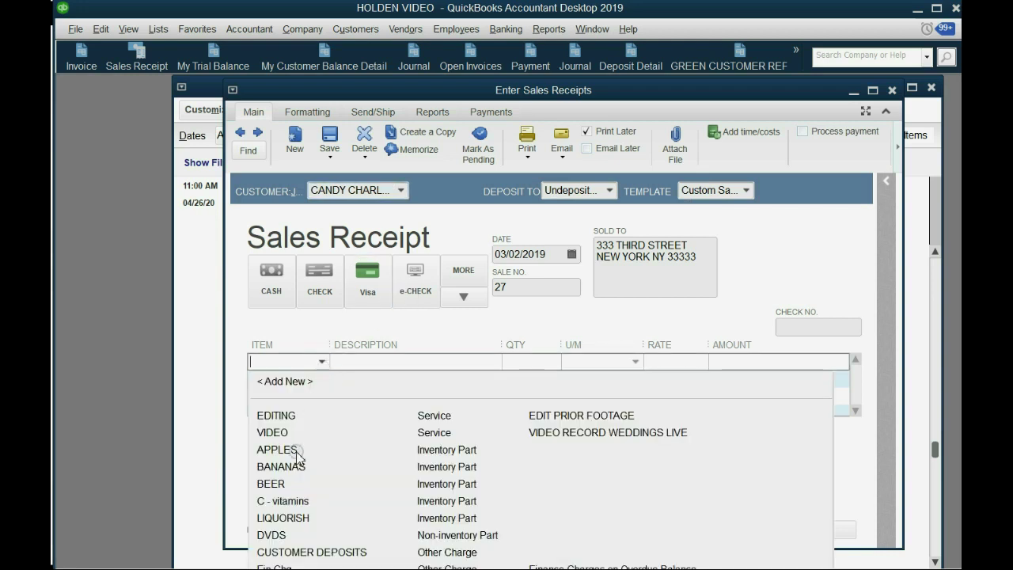
click(297, 484)
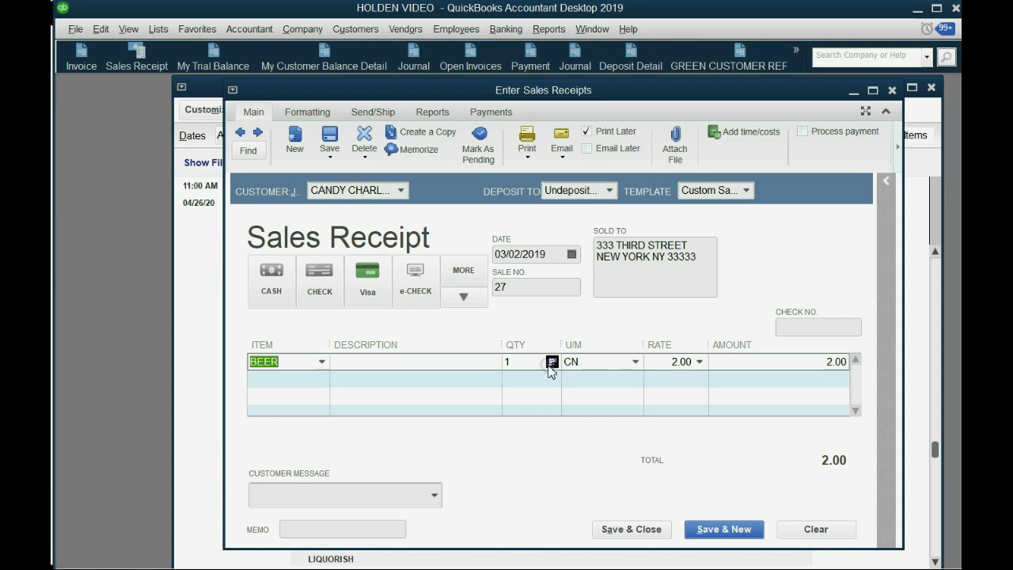
click(511, 361)
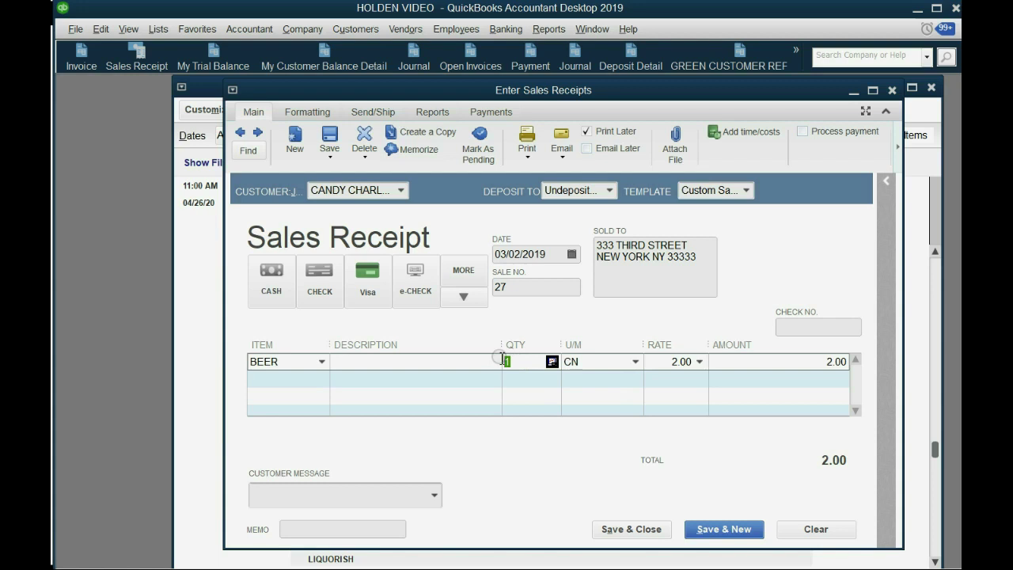
text(5)
key(Tab)
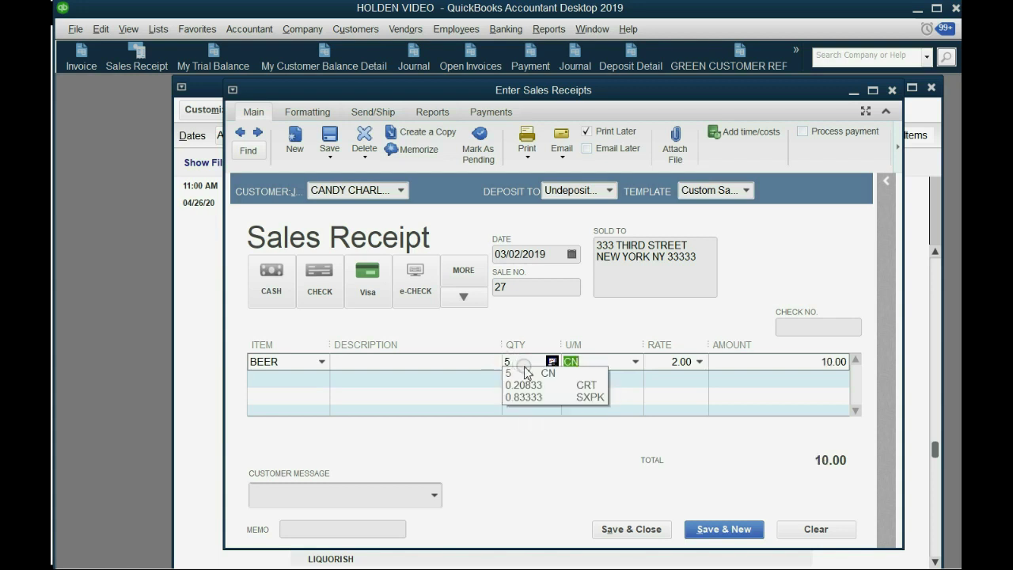
click(737, 363)
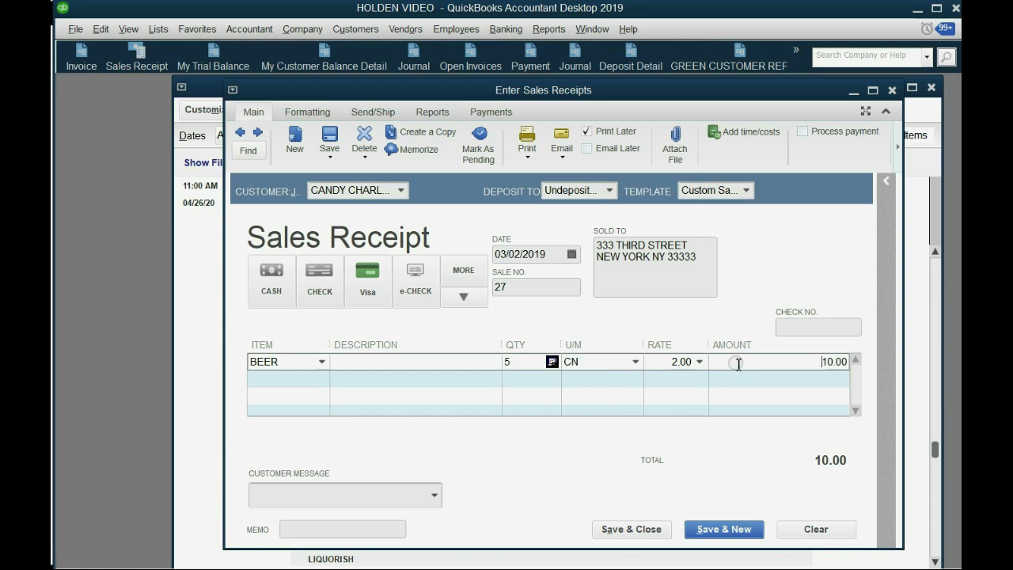
Step: Save the BEER sales receipt and select its new row in the list
click(649, 530)
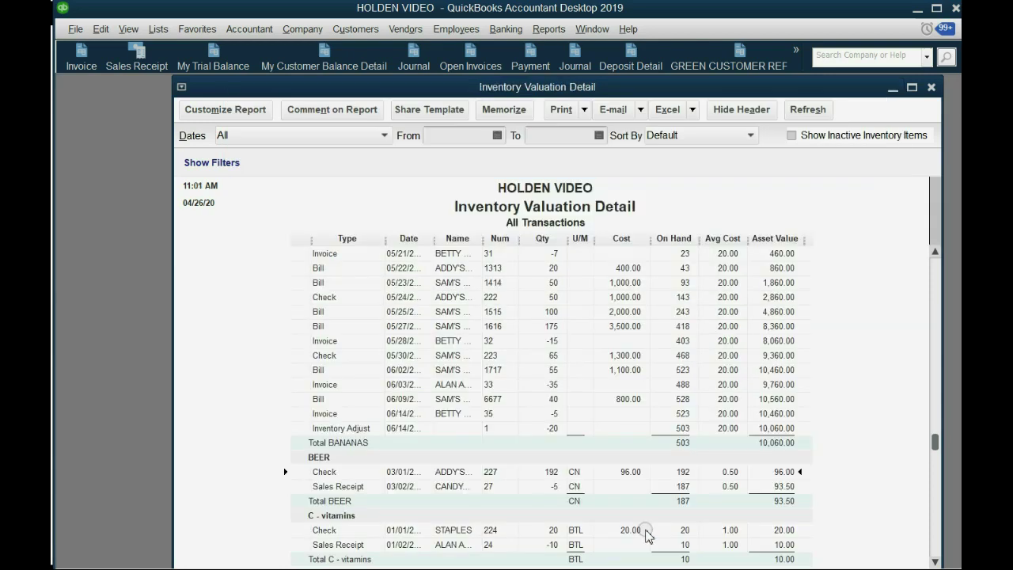
scroll(644, 531, down, 1)
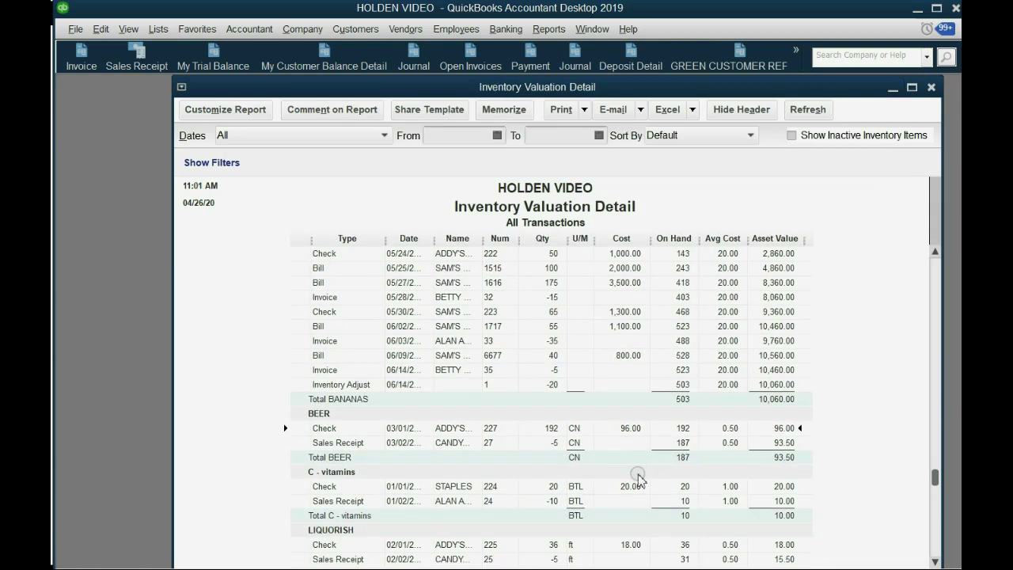
scroll(676, 498, down, 1)
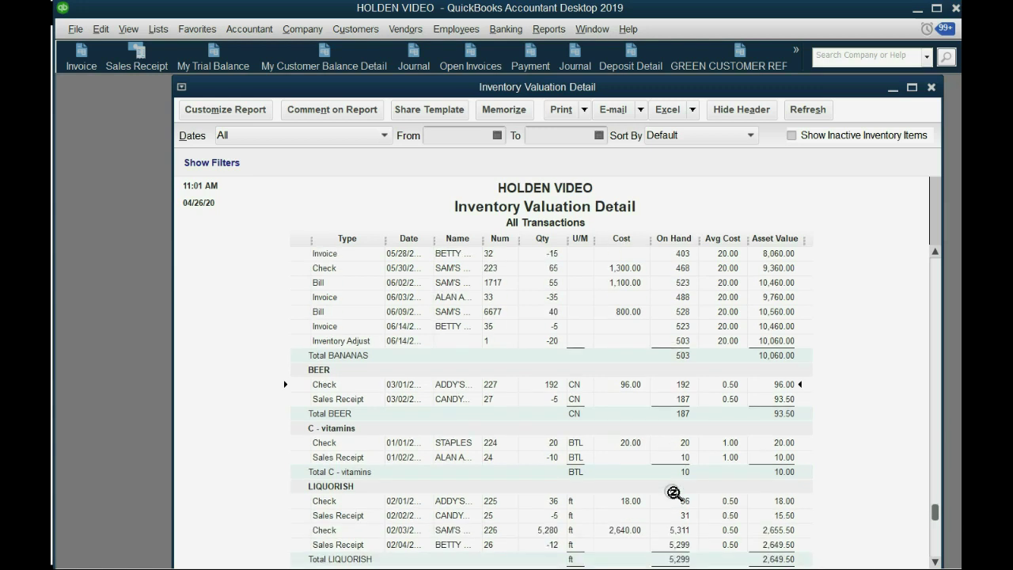
click(577, 399)
Step: In My Trial Balance, review the 03/02/2019 entries behind Cost of Goods Sold and SALES
click(212, 66)
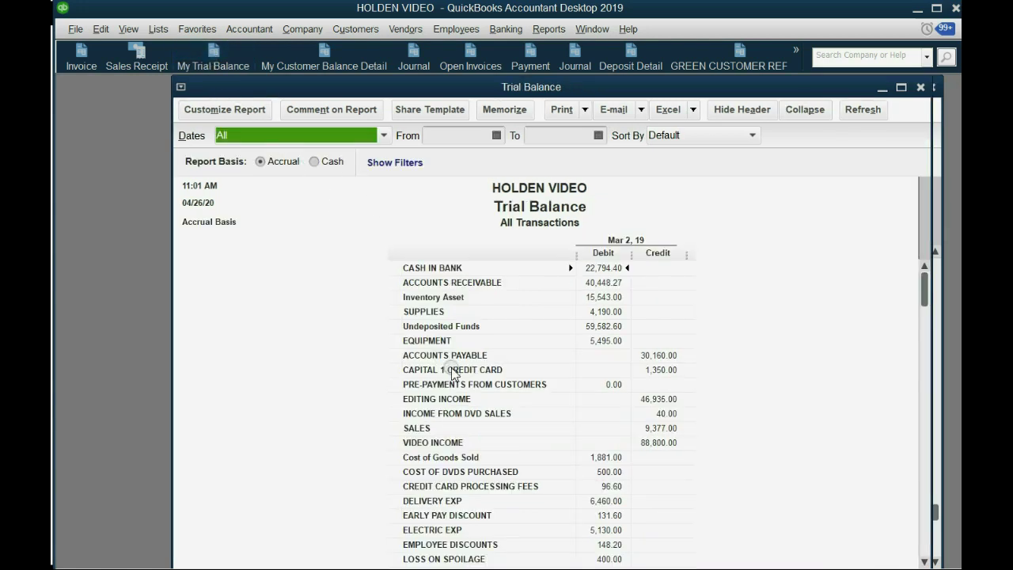
double_click(599, 457)
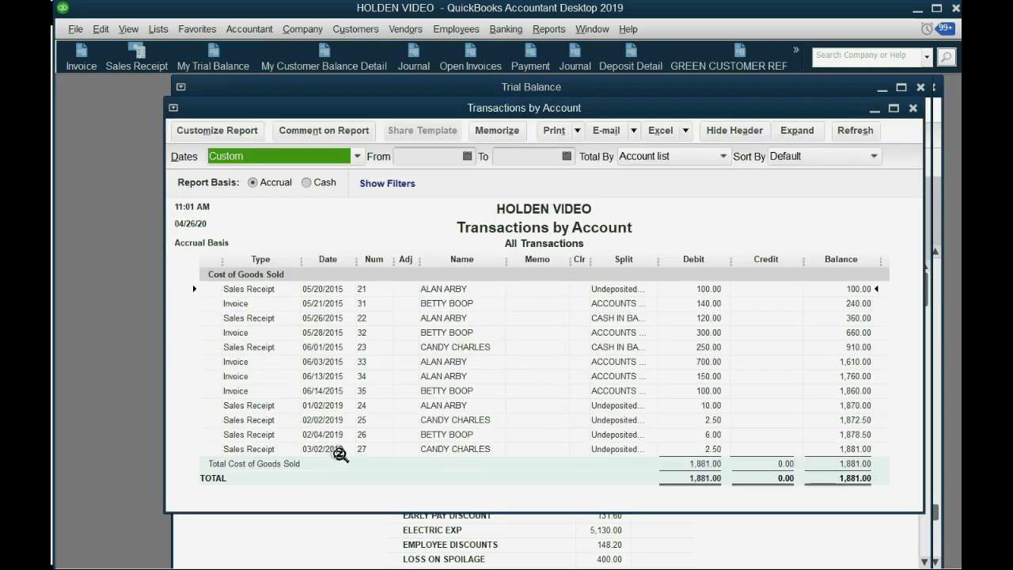
click(710, 450)
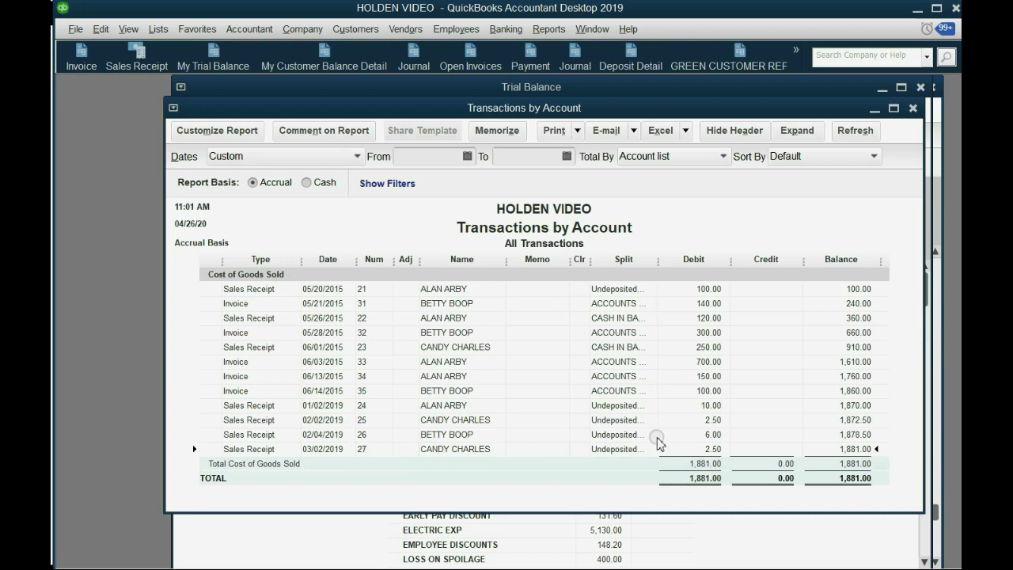
click(913, 107)
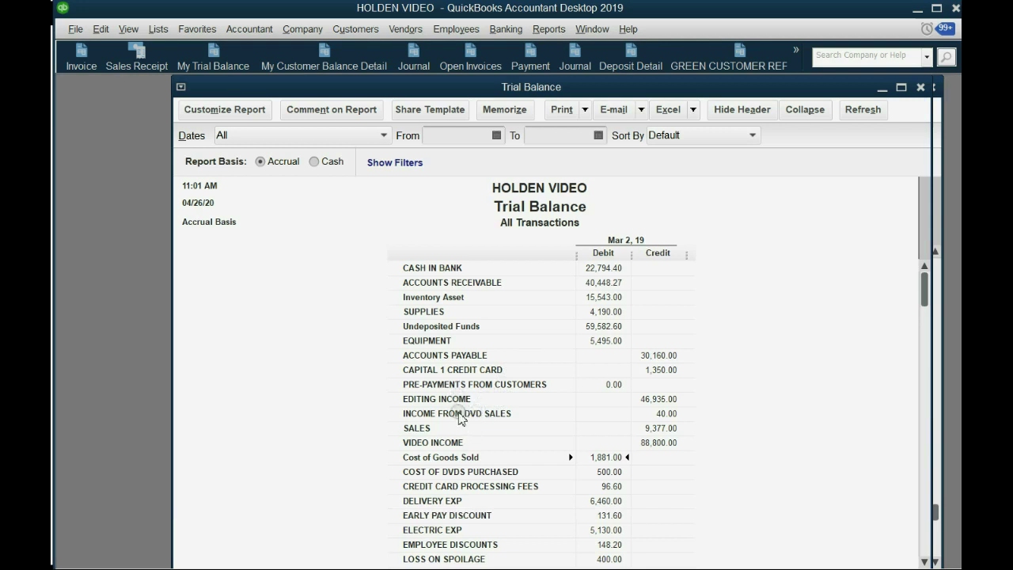
double_click(664, 427)
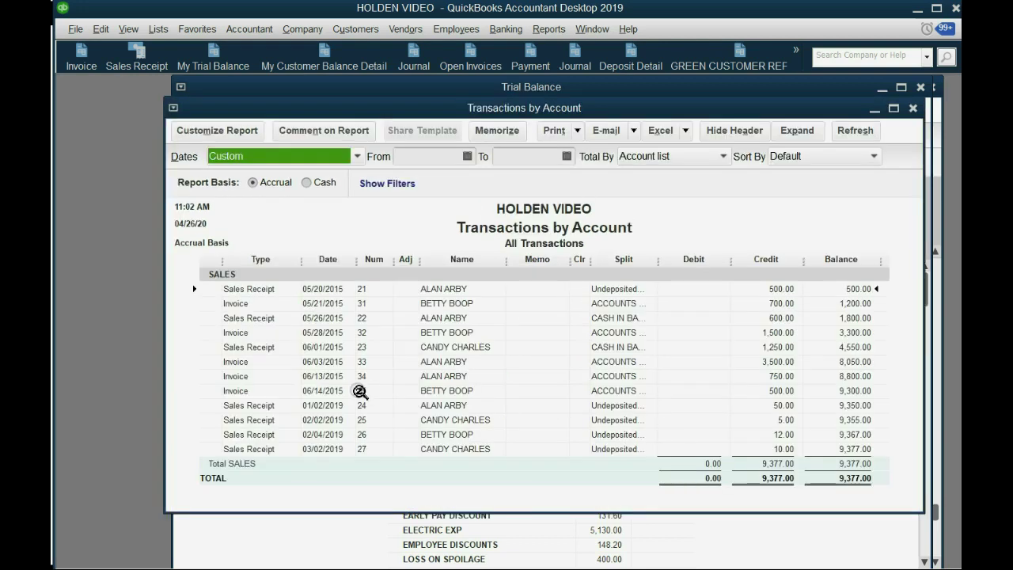
click(317, 449)
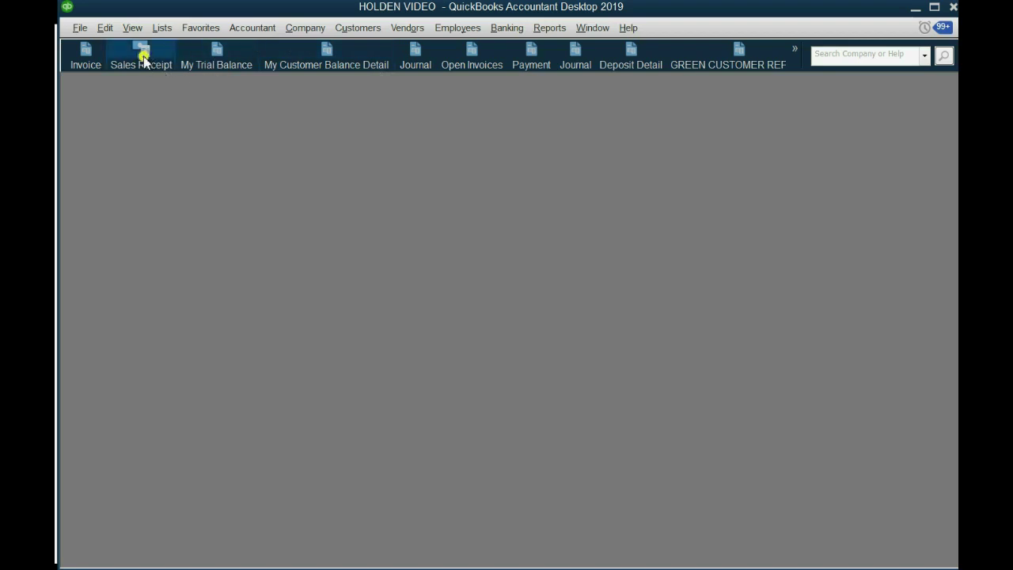
Step: Start a sales receipt dated 03/04/2019 for the customer with BEER on the first line
click(141, 57)
click(403, 190)
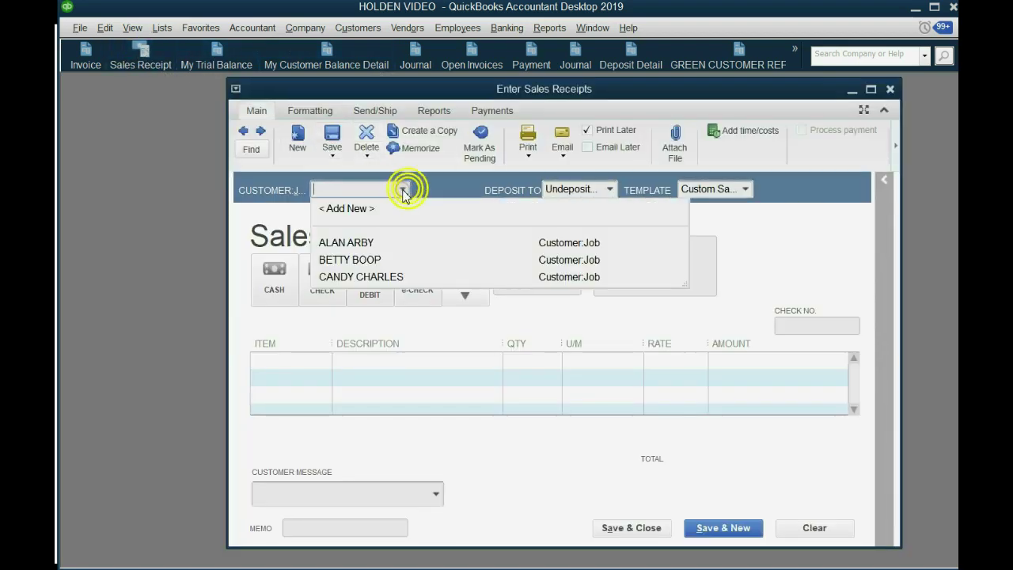
click(395, 259)
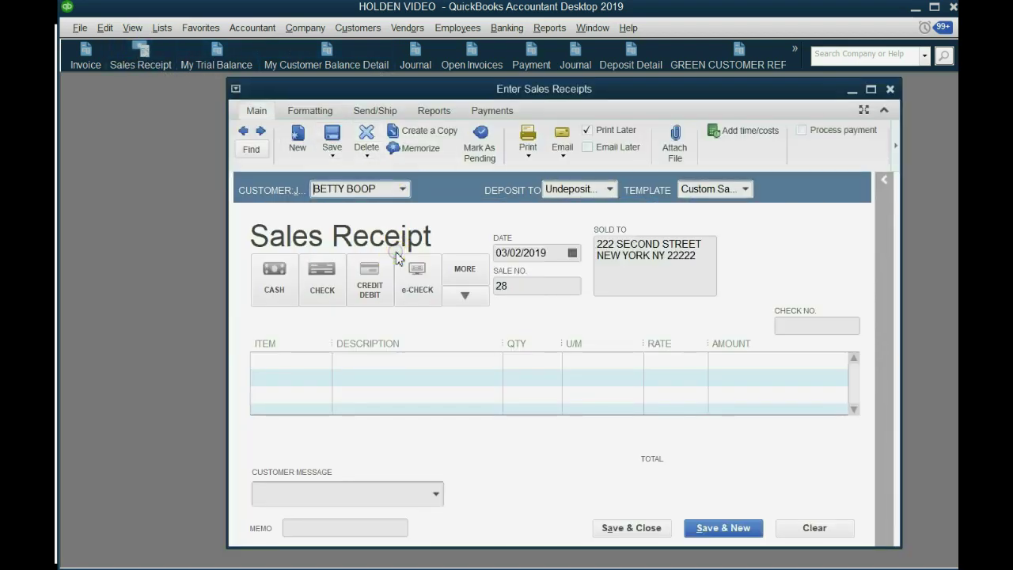
click(571, 253)
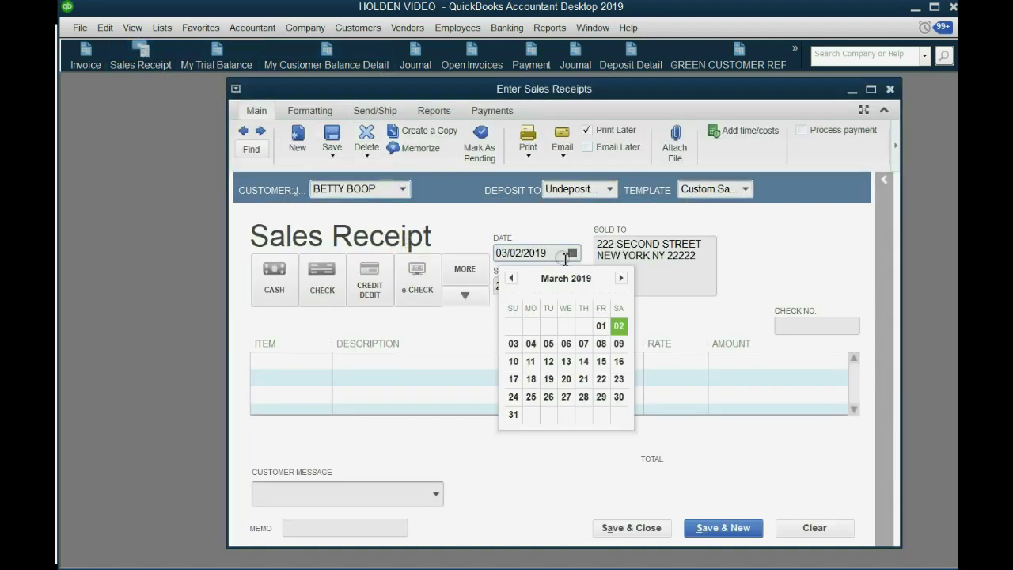
click(531, 344)
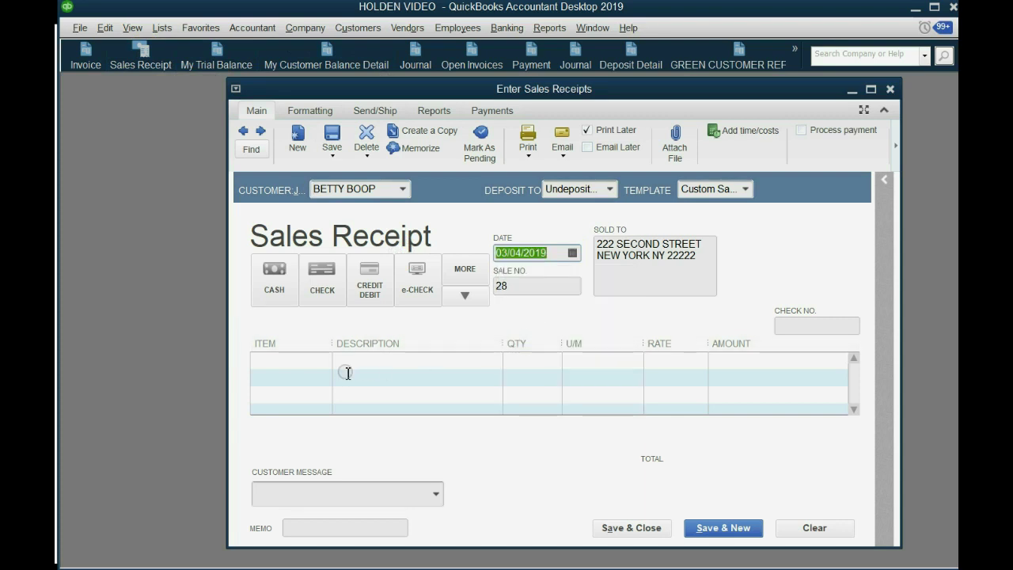
click(320, 360)
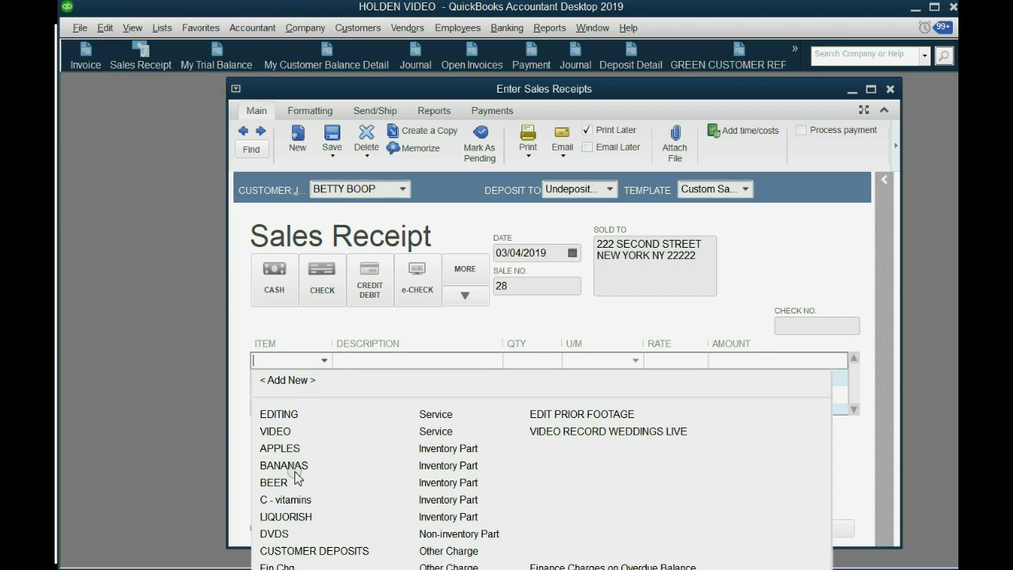
click(296, 480)
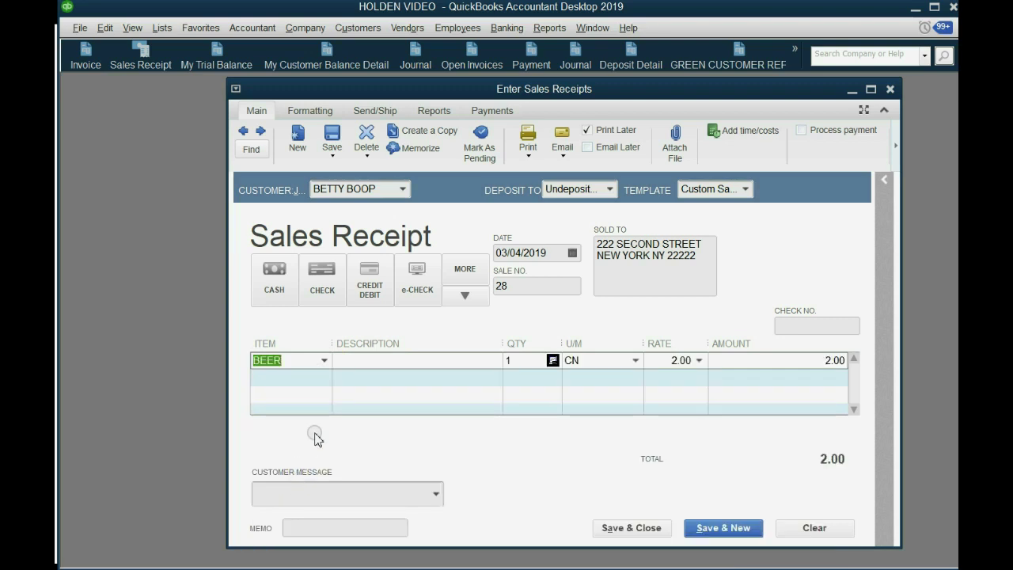
click(636, 361)
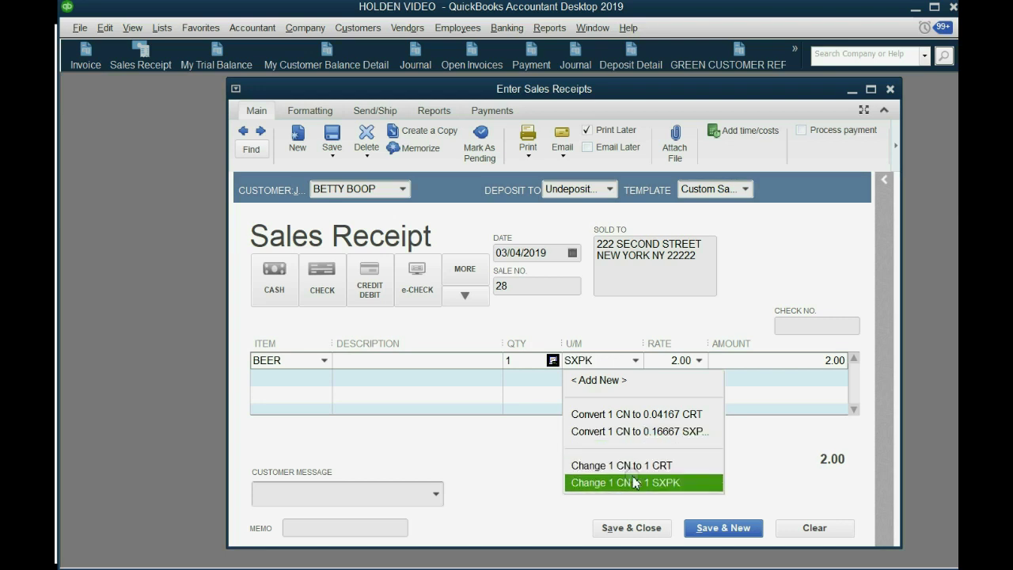
Step: Switch the BEER unit to six-packs and set quantity 2, totalling 24.00
click(633, 482)
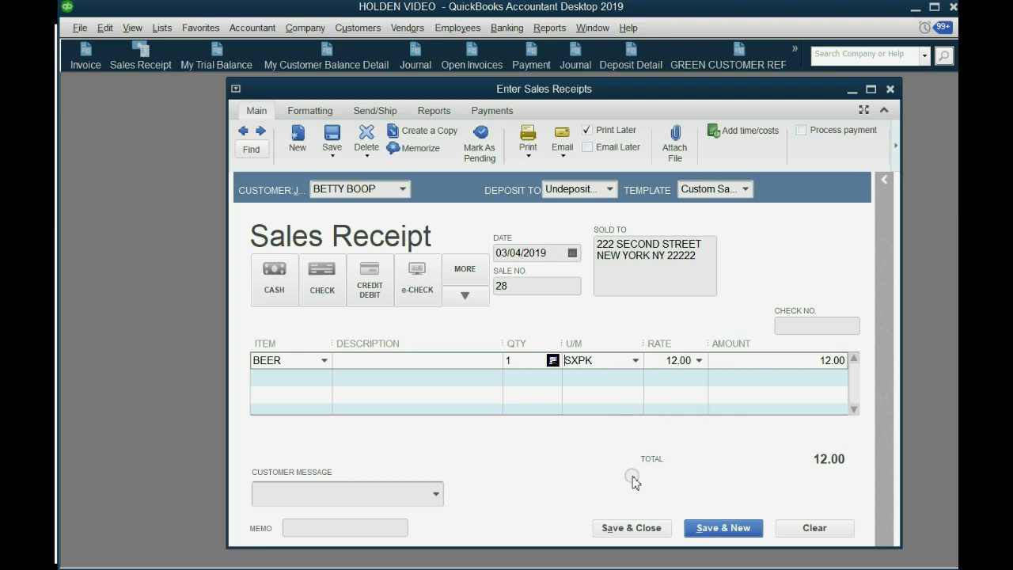
click(637, 360)
click(744, 364)
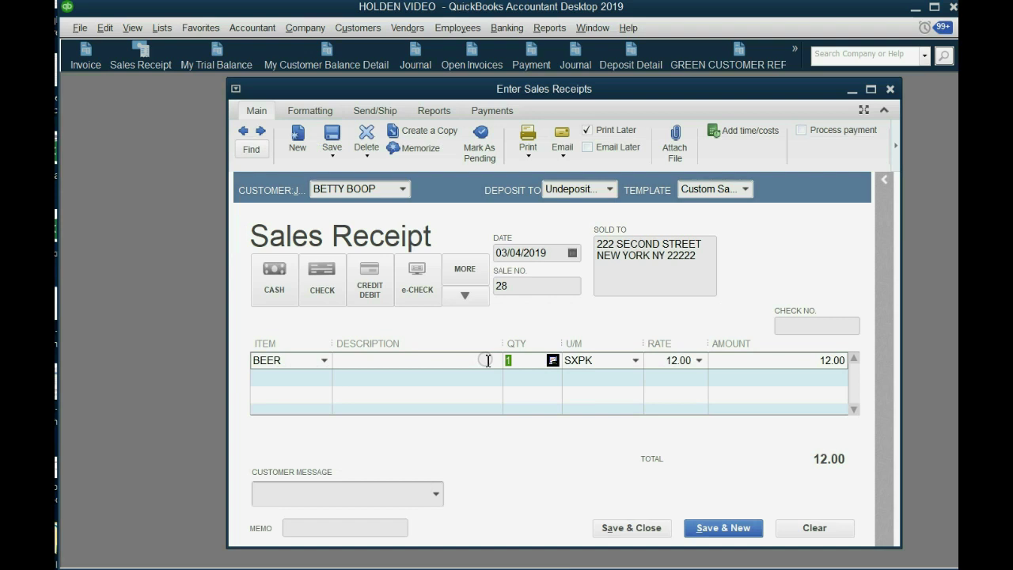
text(2 SXPK)
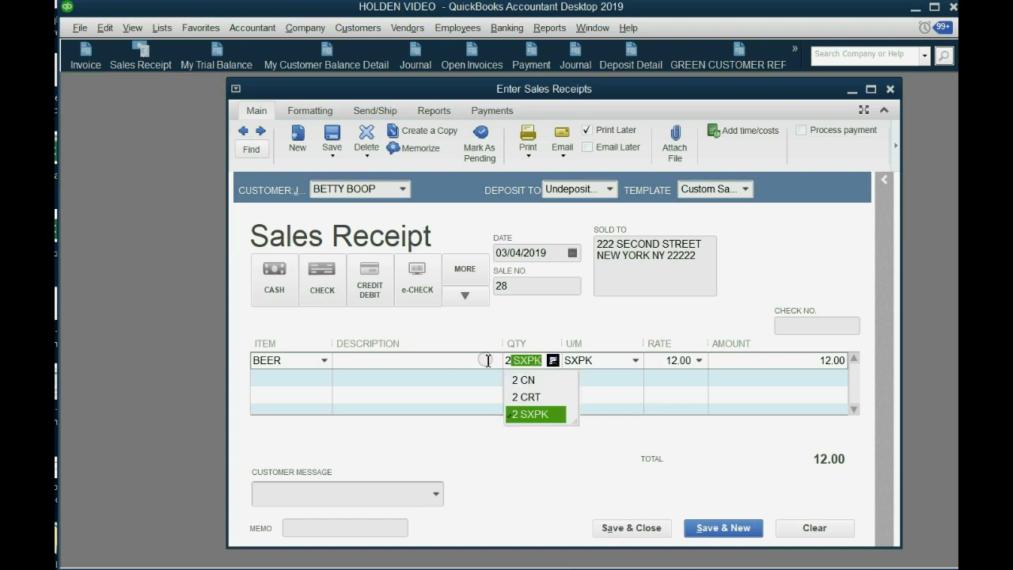
key(Tab)
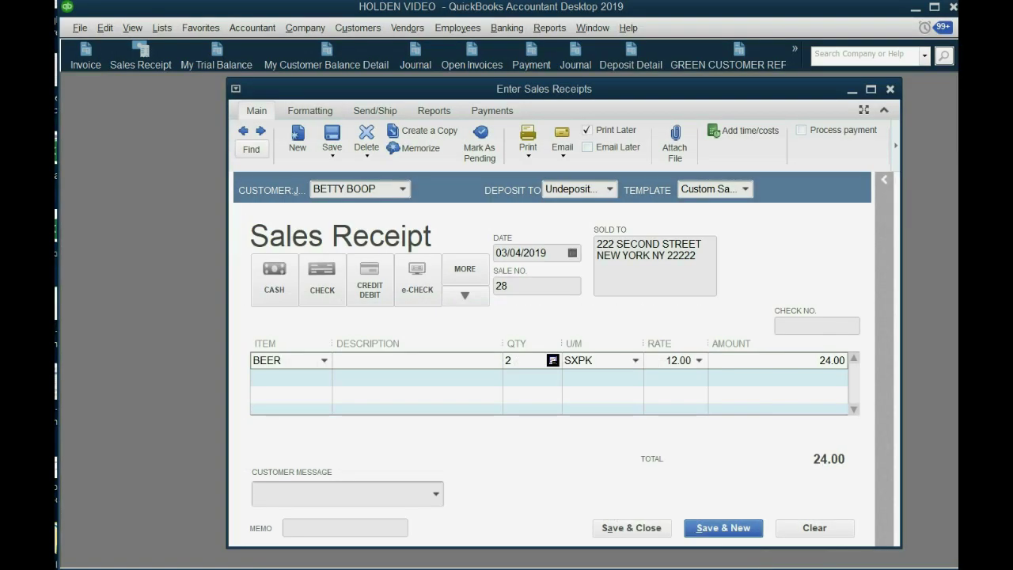
Step: Save receipt 28, then review its 03/04/2019 SALES and Cost of Goods Sold lines in My Trial Balance
click(614, 535)
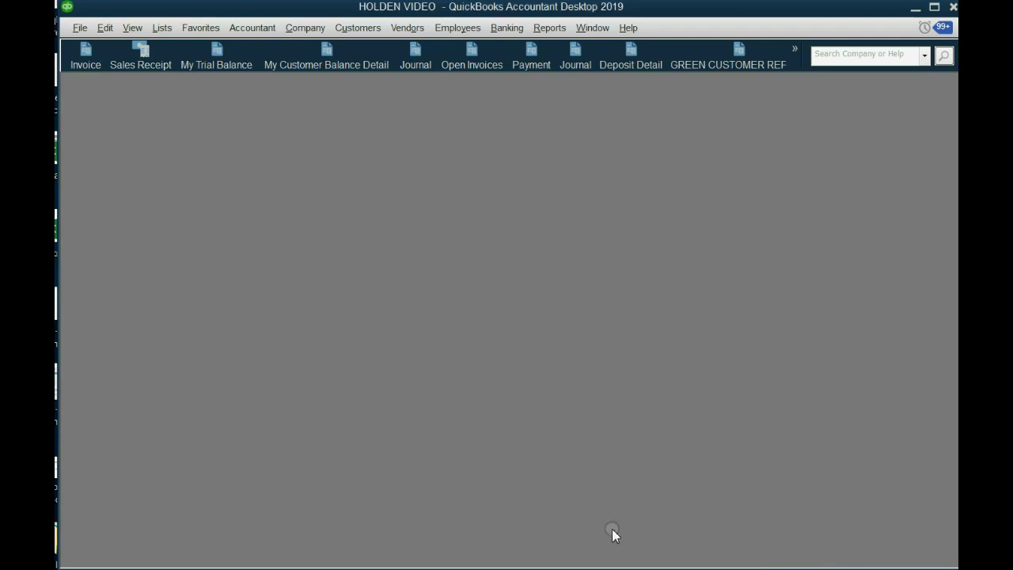
click(209, 63)
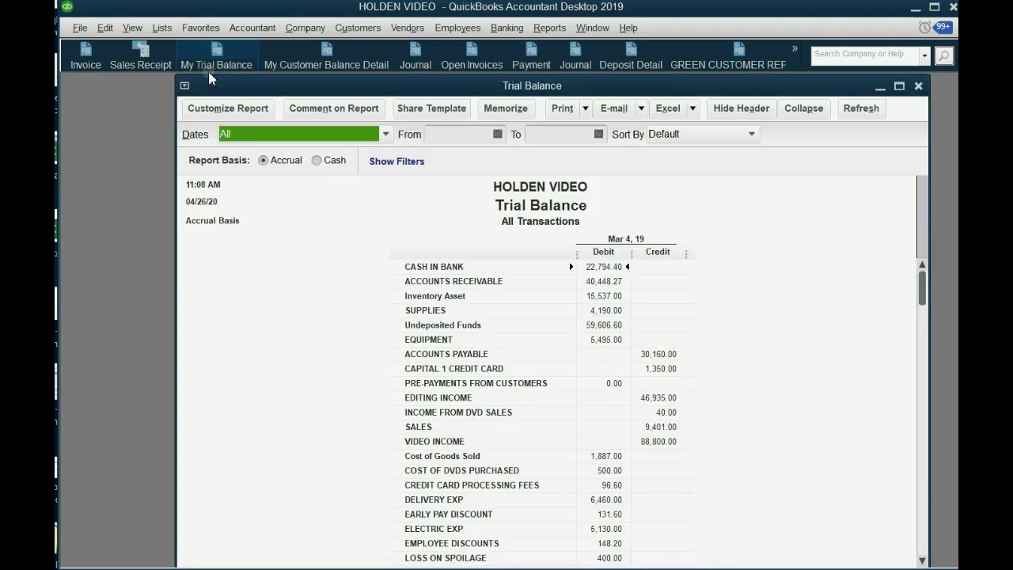
double_click(657, 427)
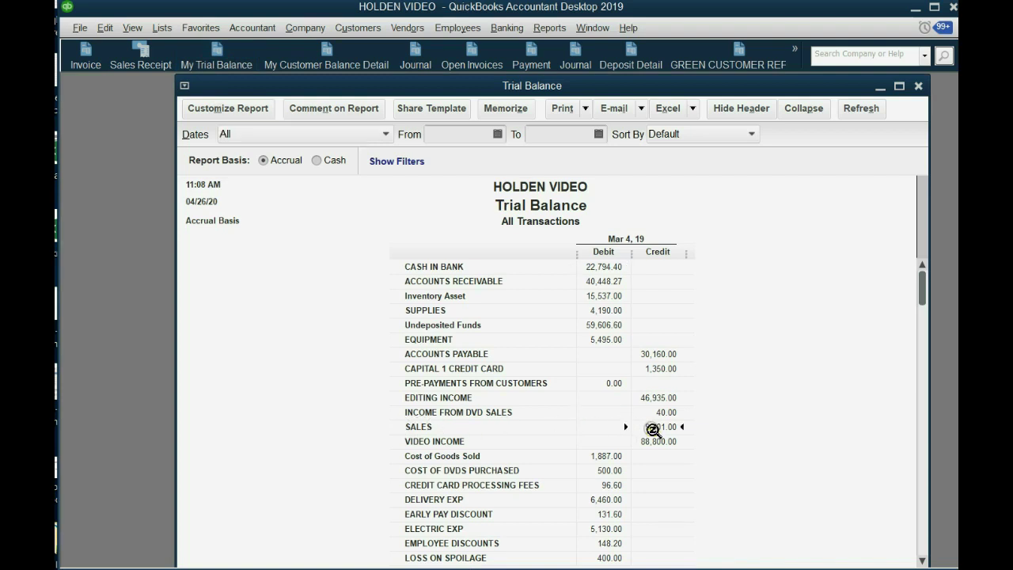
click(269, 464)
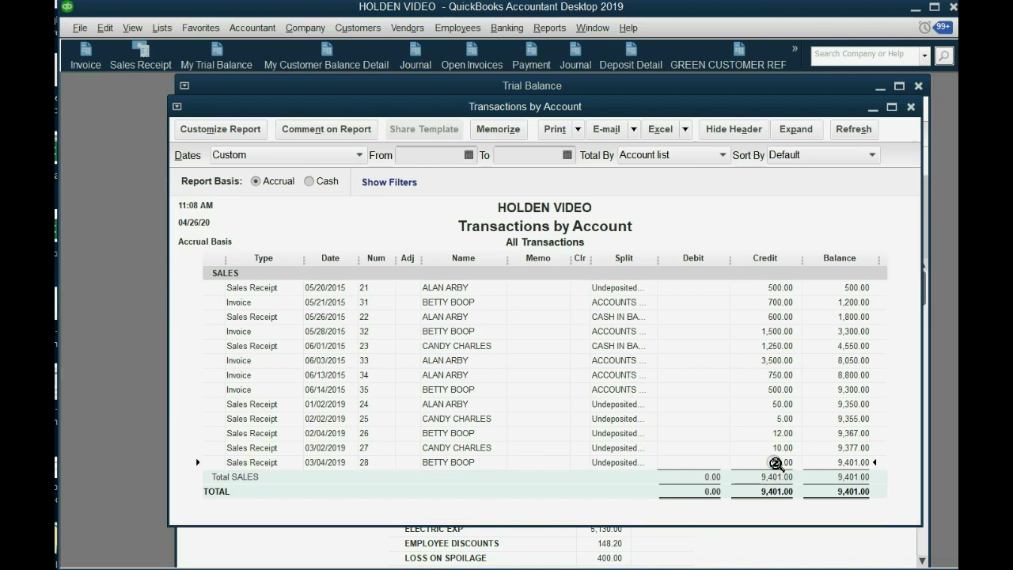
click(911, 106)
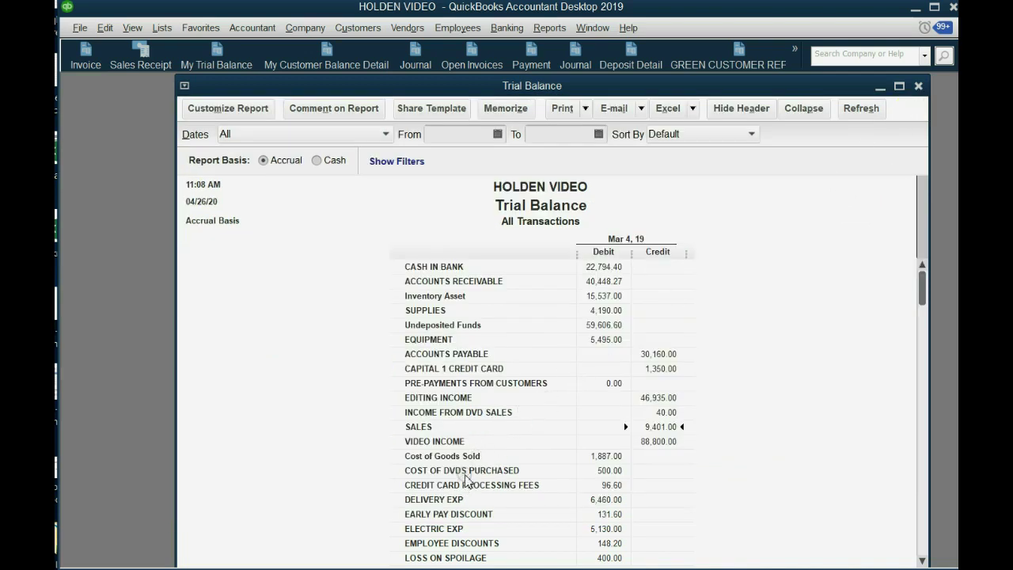
double_click(609, 456)
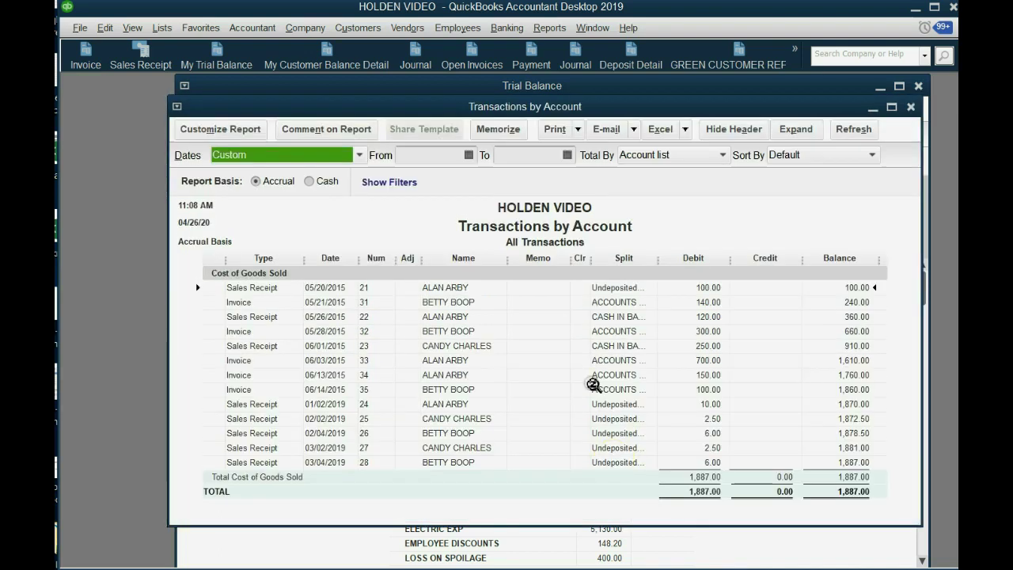
click(340, 464)
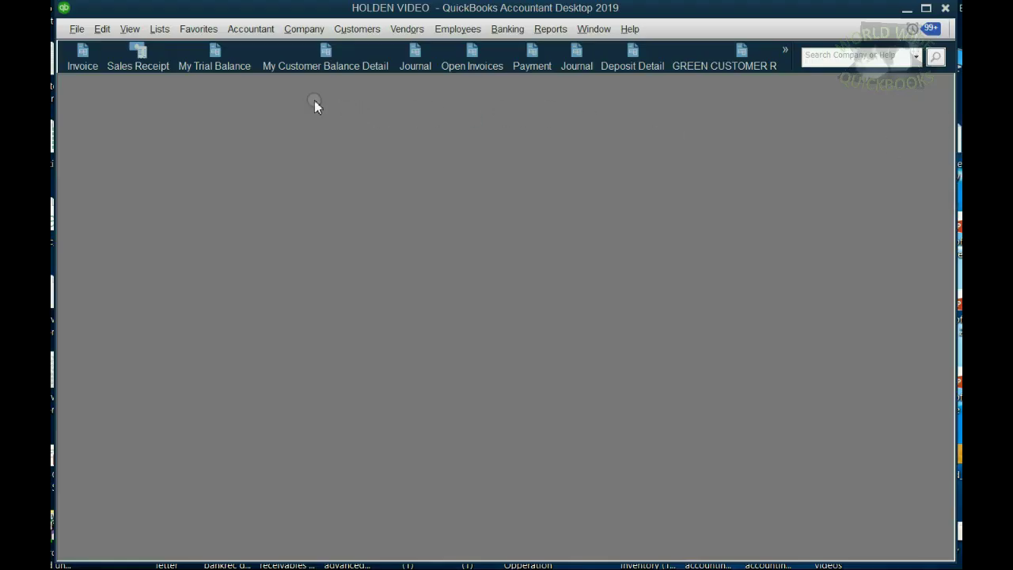
Step: Start a new sales receipt dated 03/06/2019
click(139, 61)
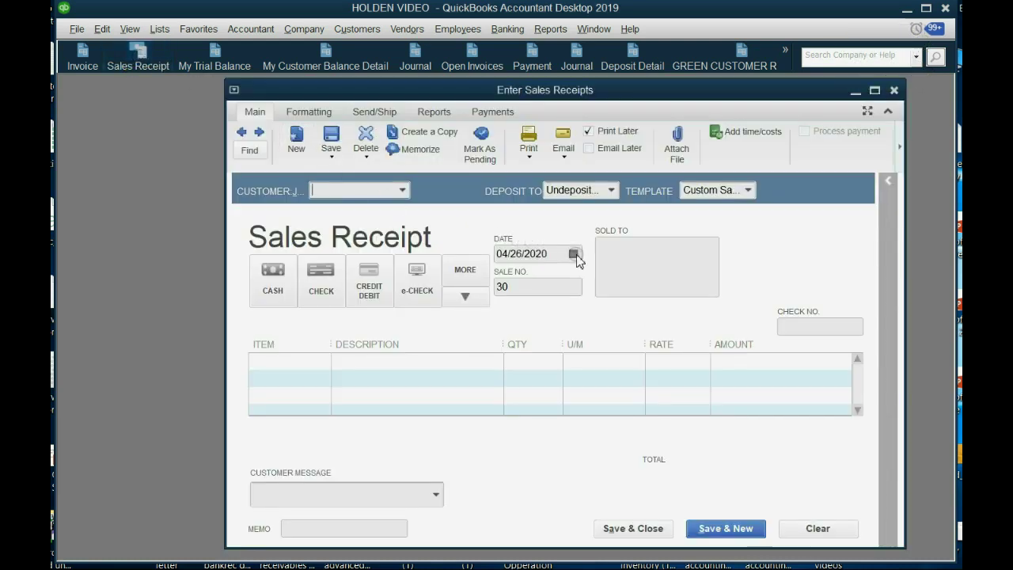
click(574, 255)
click(510, 280)
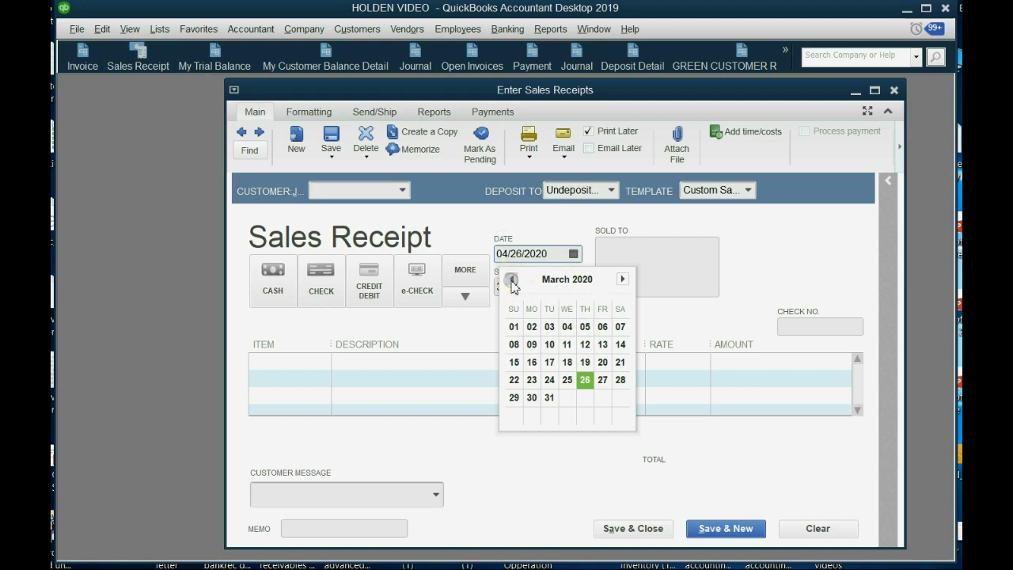
click(603, 326)
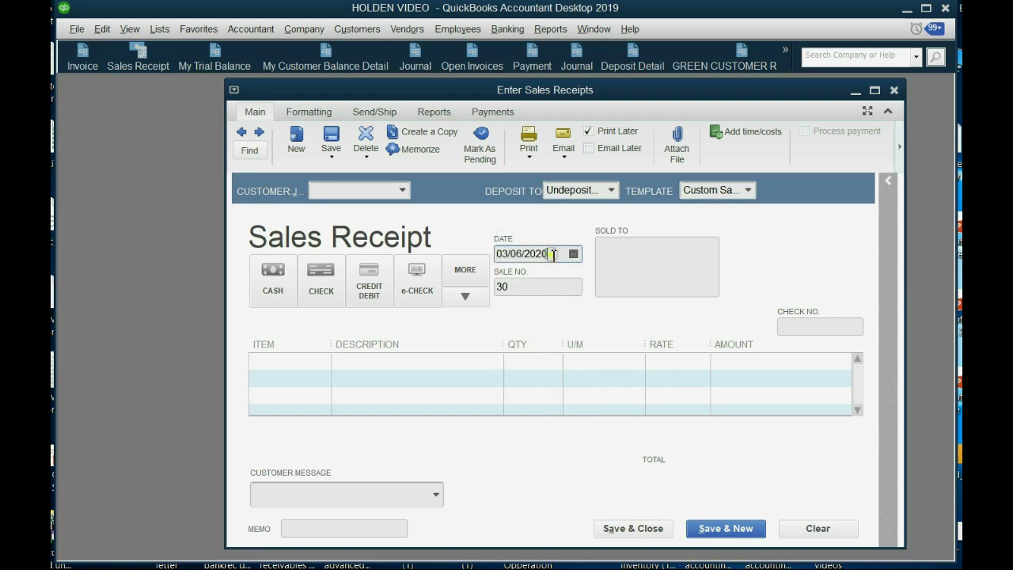
click(553, 254)
key(BackSpace)
key(BackSpace)
text(1)
text(9)
Step: Choose the receipt's customer and add BEER as the first item
click(401, 192)
click(386, 242)
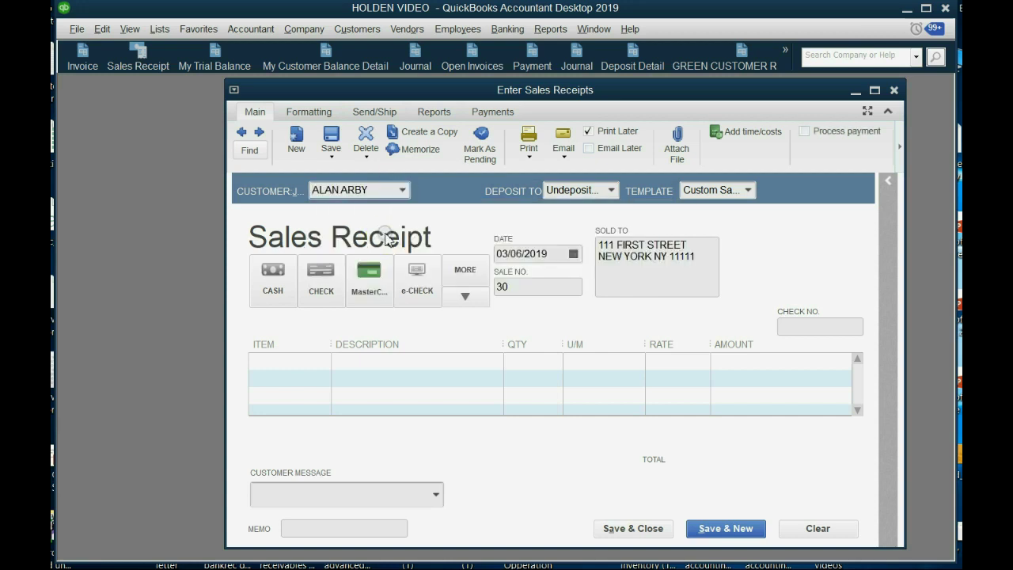
click(322, 361)
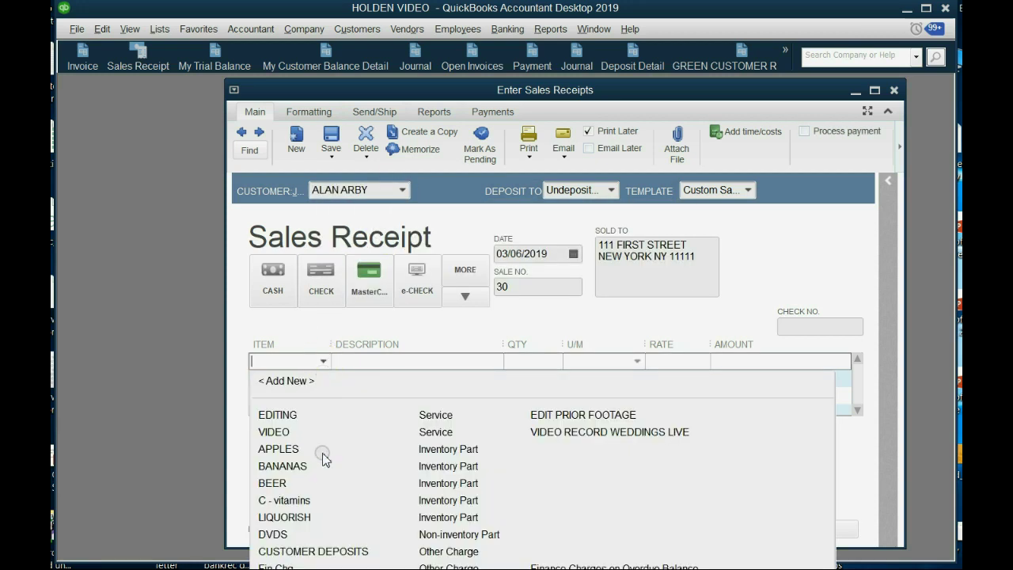
click(321, 480)
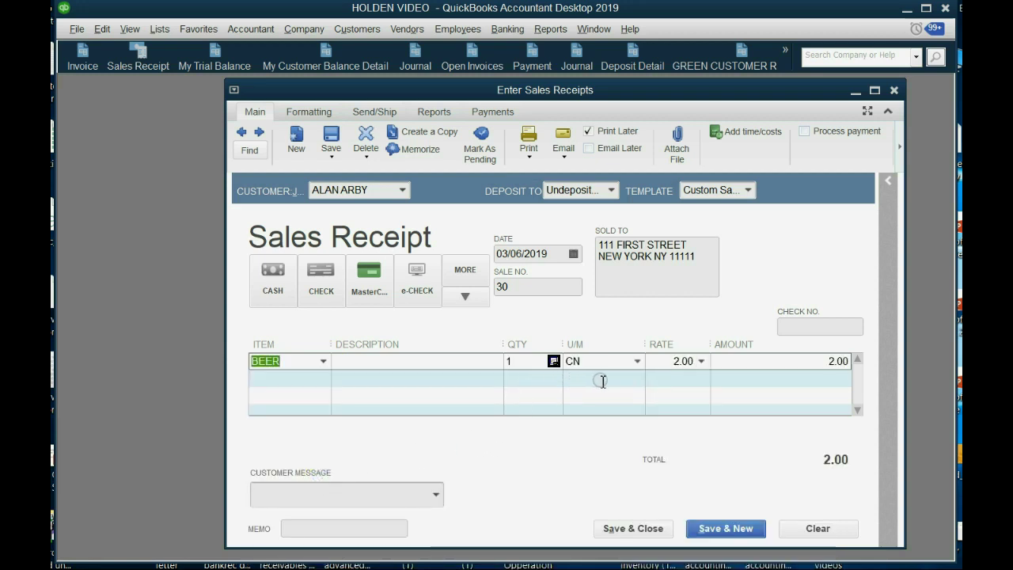
Step: Set the BEER line to 4 six-packs
click(637, 362)
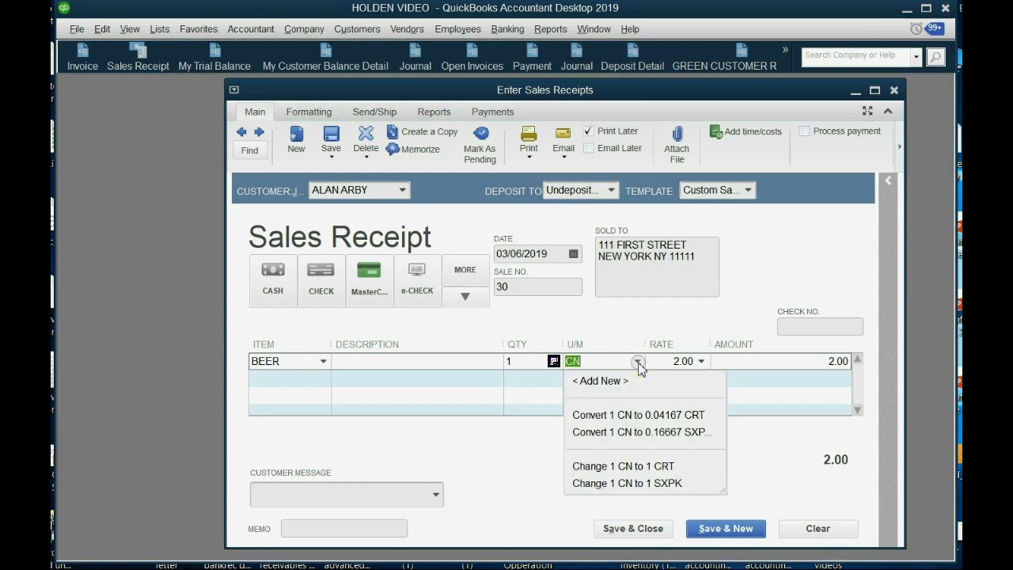
click(627, 483)
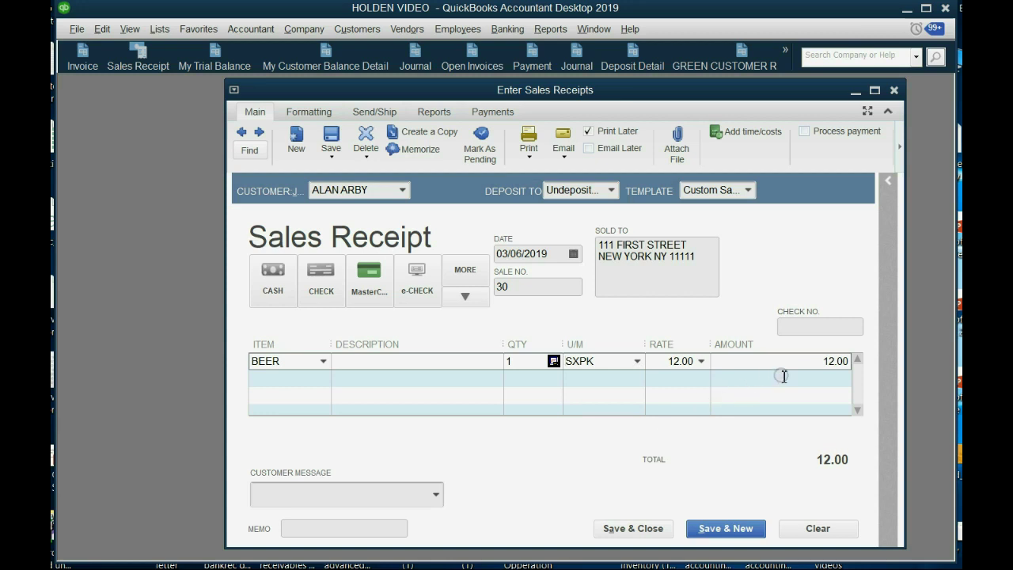
click(523, 361)
text(4)
key(Tab)
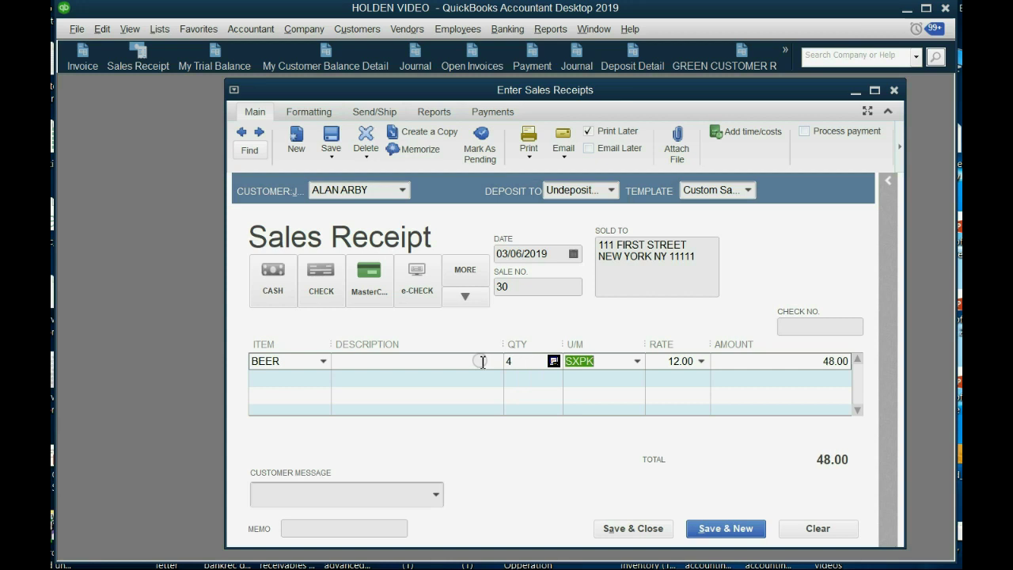
Step: Override the line amount to 40.00, check the 10.00 rate, and save the receipt
click(777, 365)
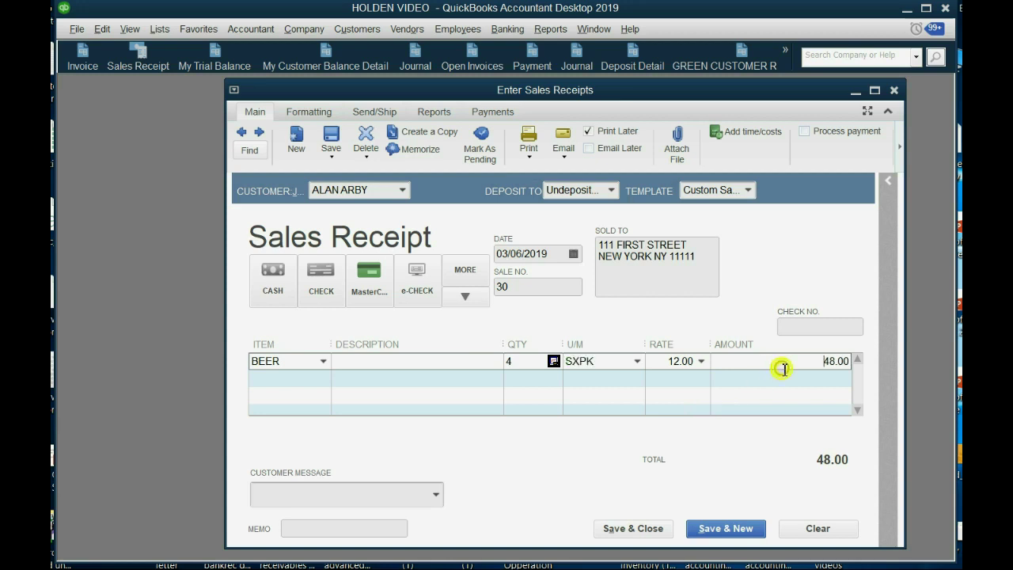
text(4)
text(0)
key(Tab)
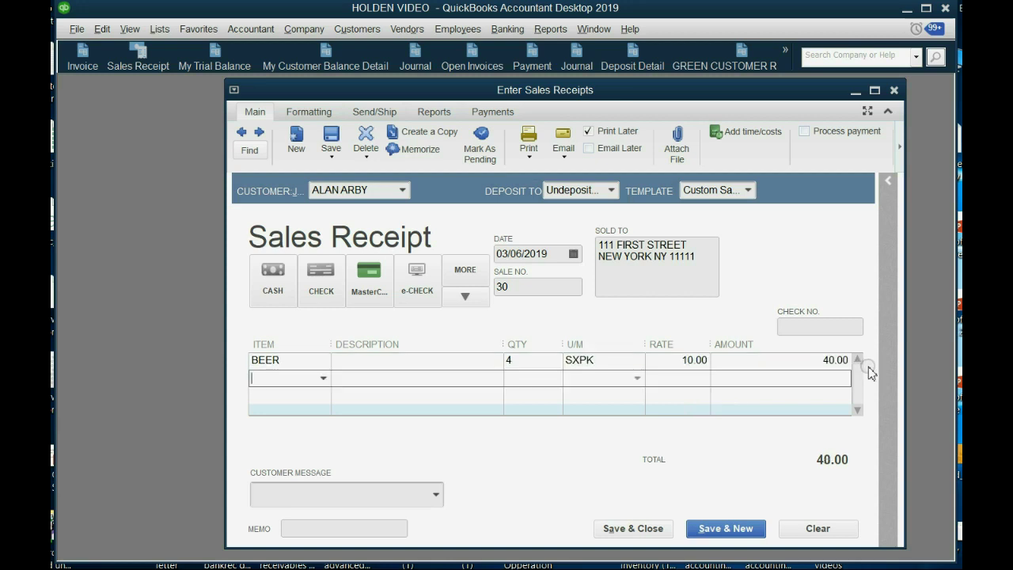
click(694, 361)
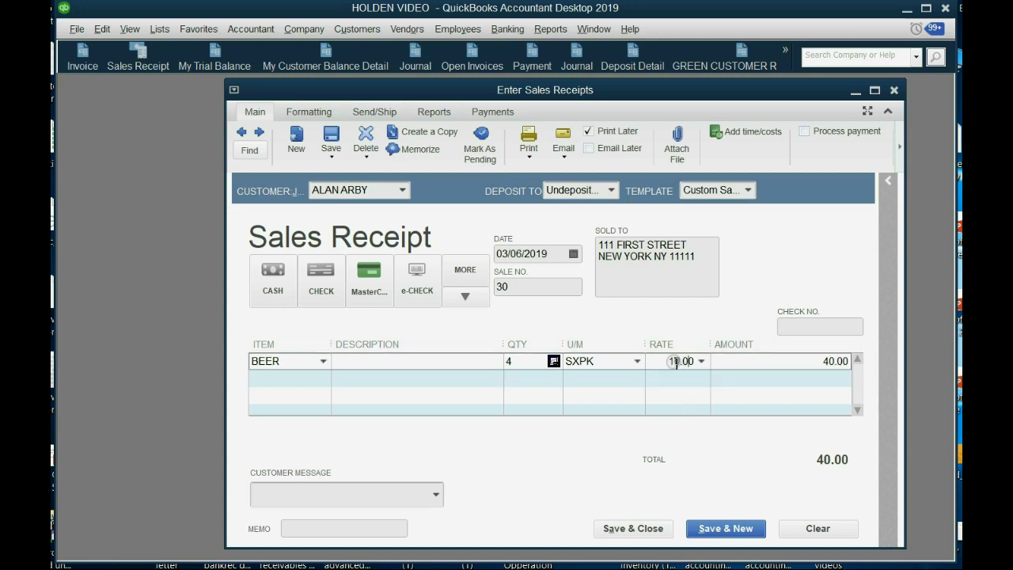
drag(663, 361, 697, 362)
click(746, 361)
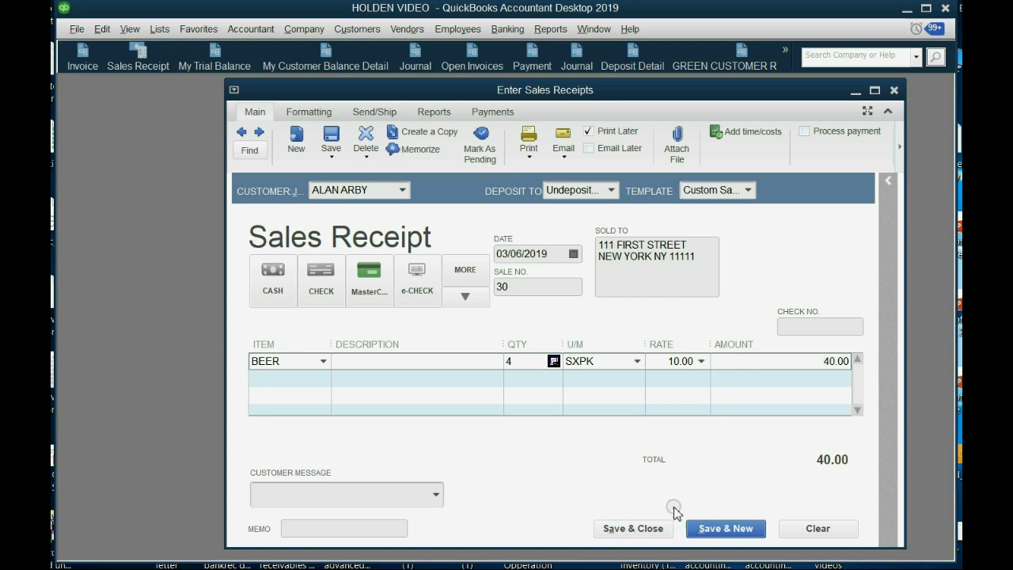
click(656, 528)
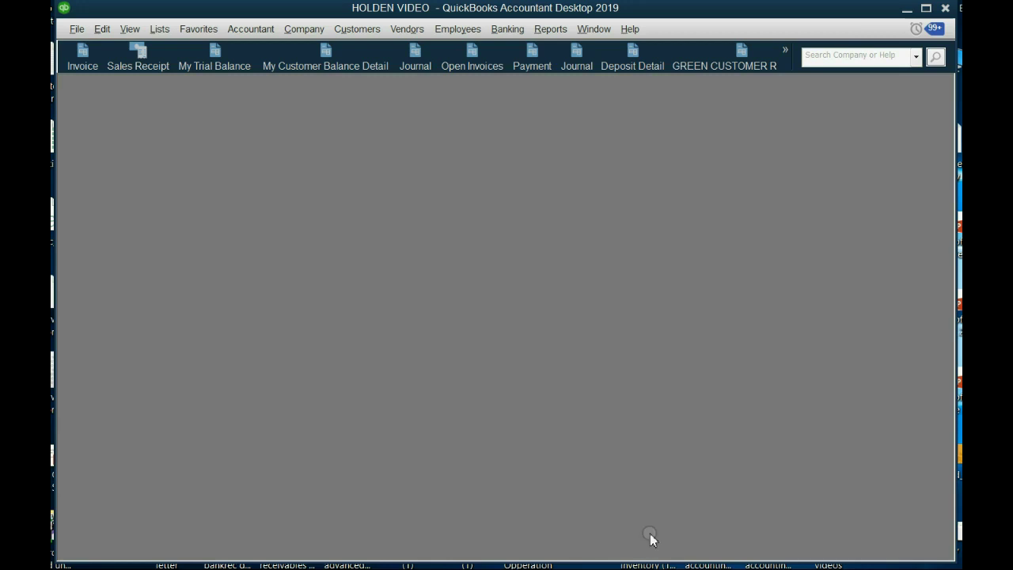
Step: In My Trial Balance, review the 03/06/2019 receipt in the SALES detail, then close it
click(224, 68)
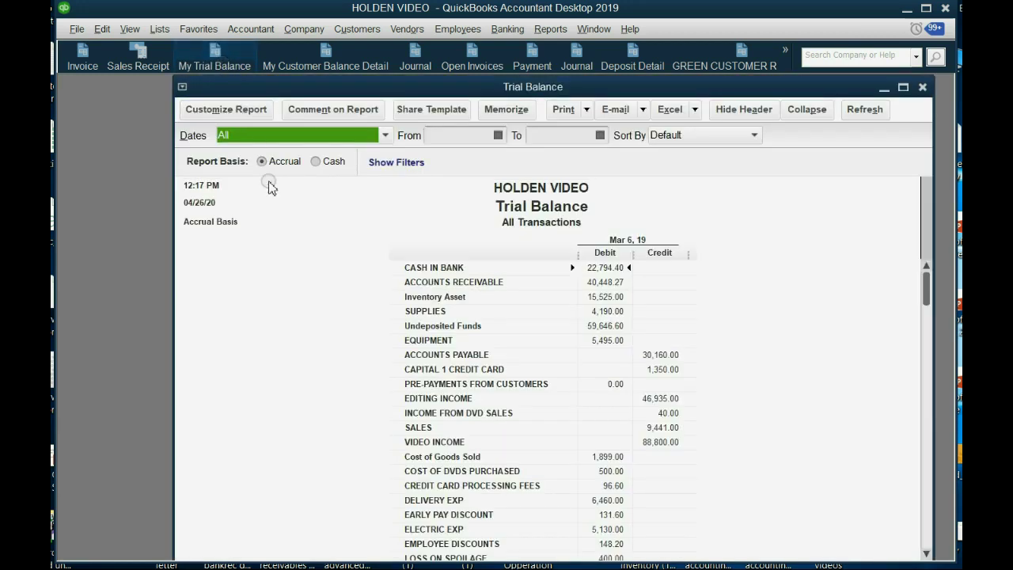
double_click(653, 430)
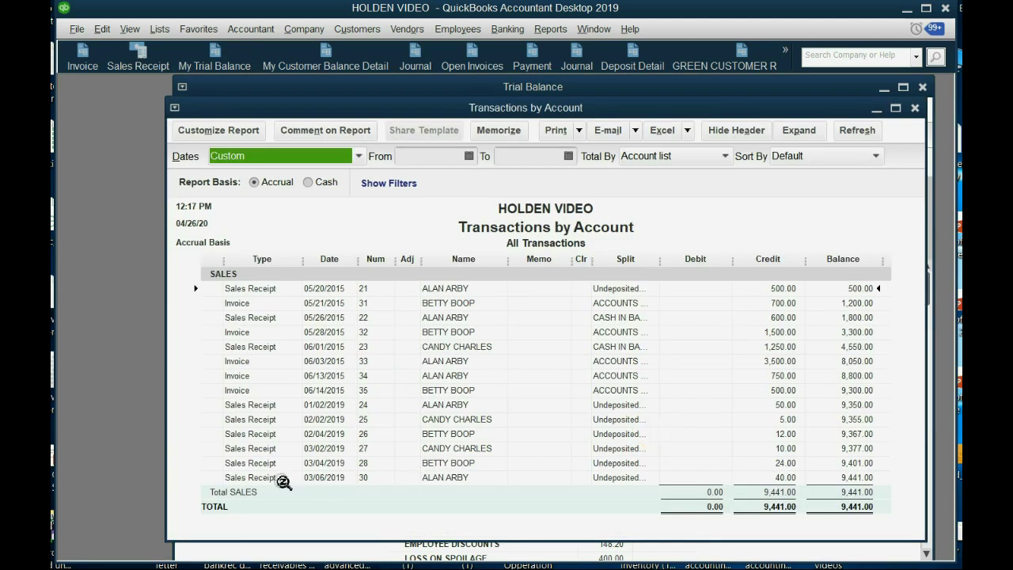
click(305, 477)
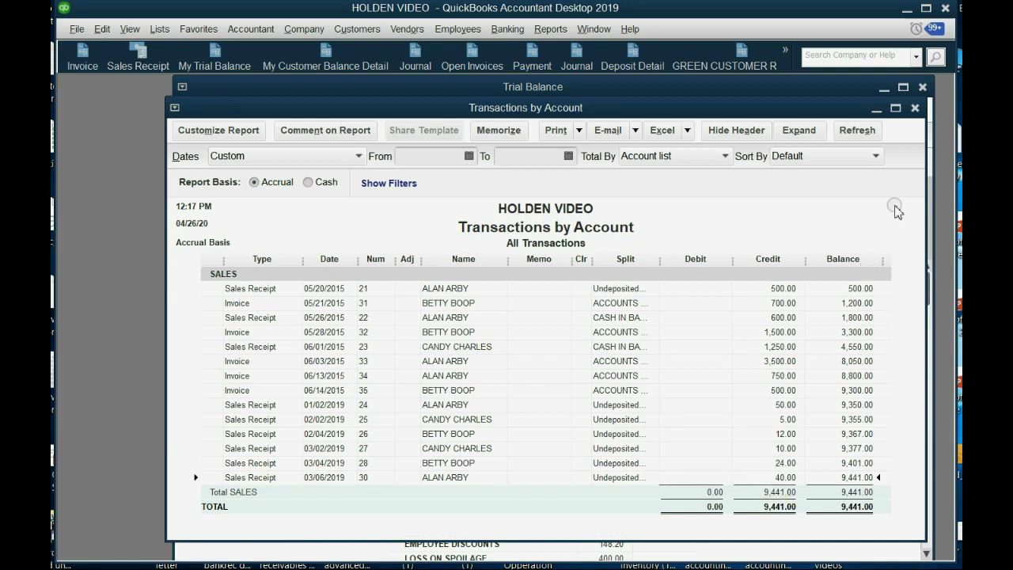
click(915, 108)
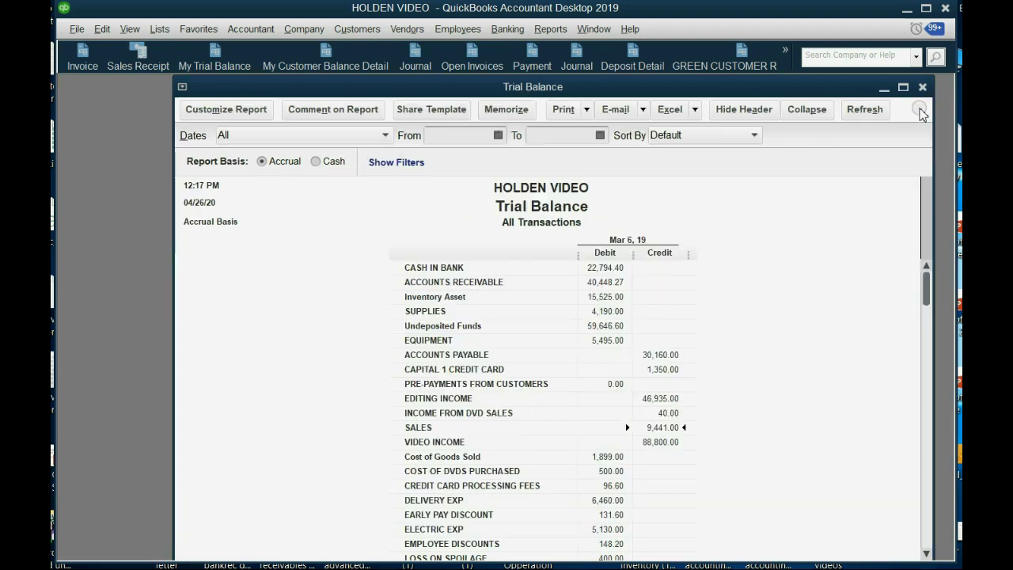
Step: Open the Cost of Goods Sold QuickZoom detail from the Trial Balance
double_click(610, 458)
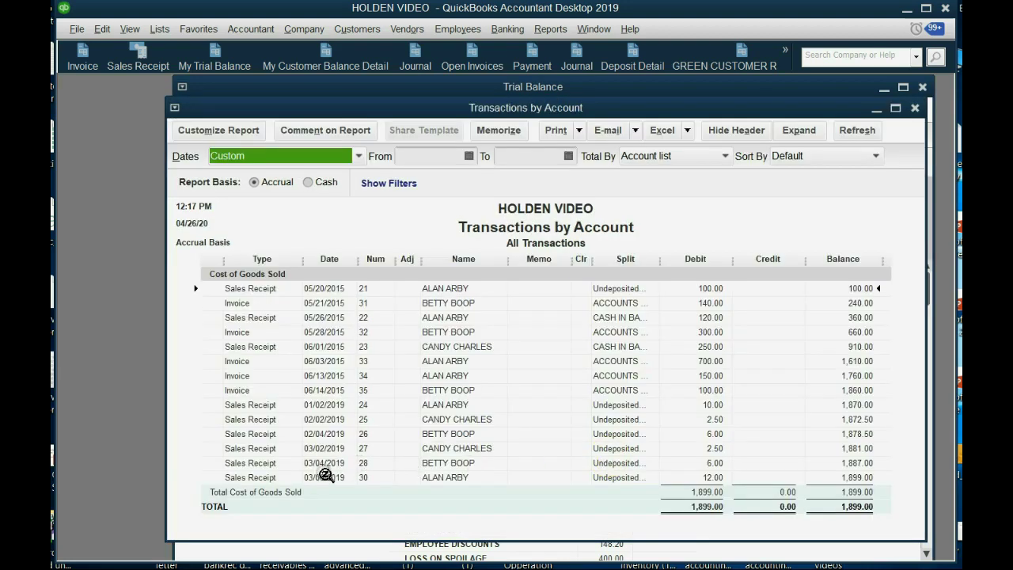